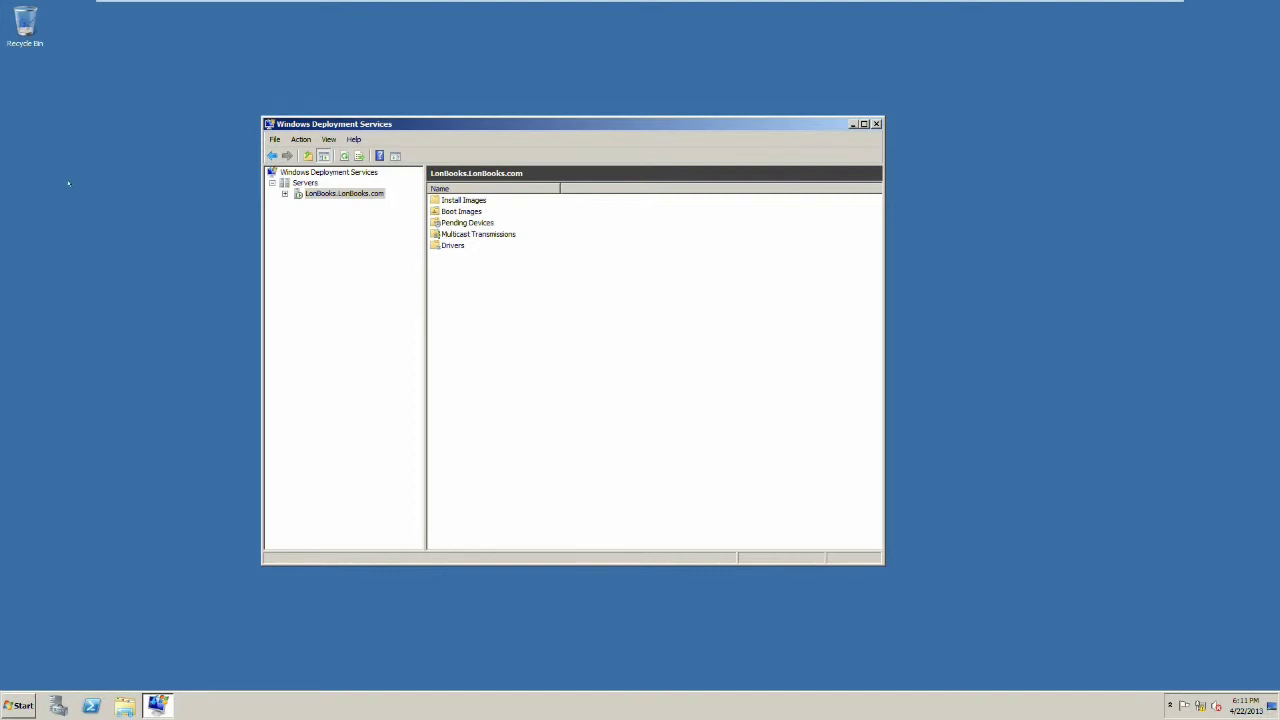
Step: Expand the LonBooks.LonBooks.com server's Install Images and select SERVERDATACENTER in the Server 2008 group
click(282, 194)
click(340, 204)
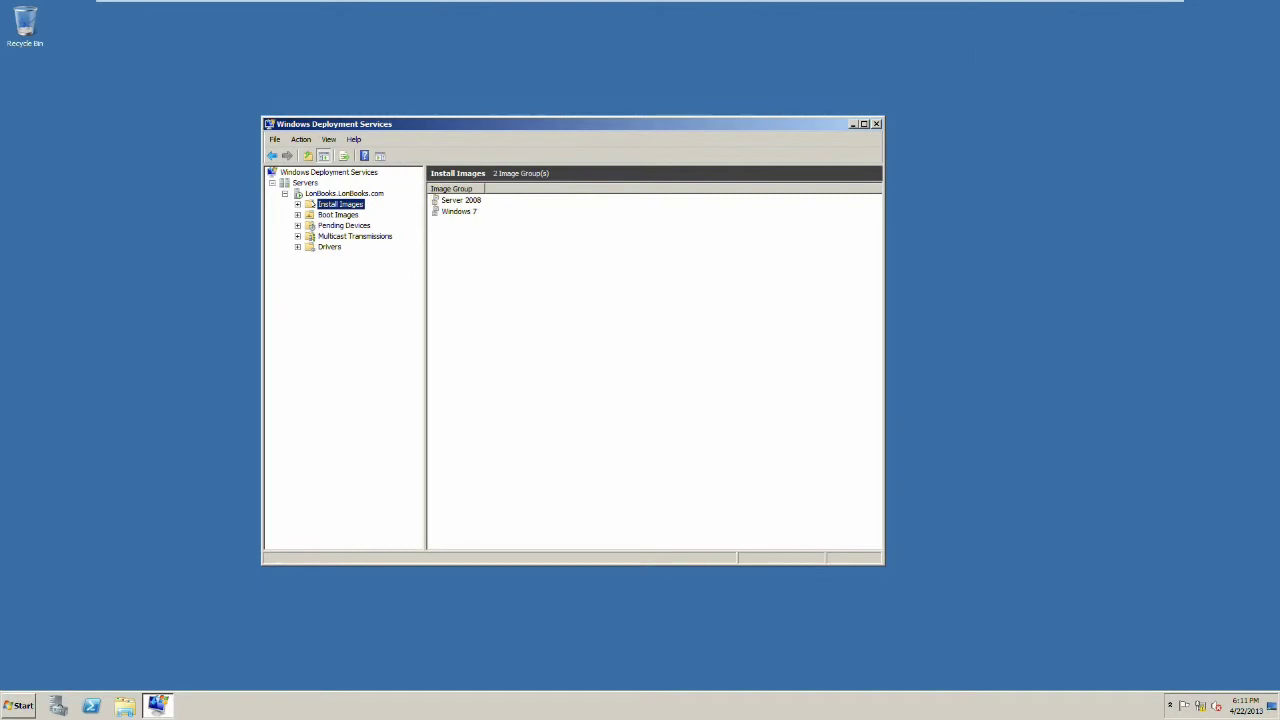
click(297, 204)
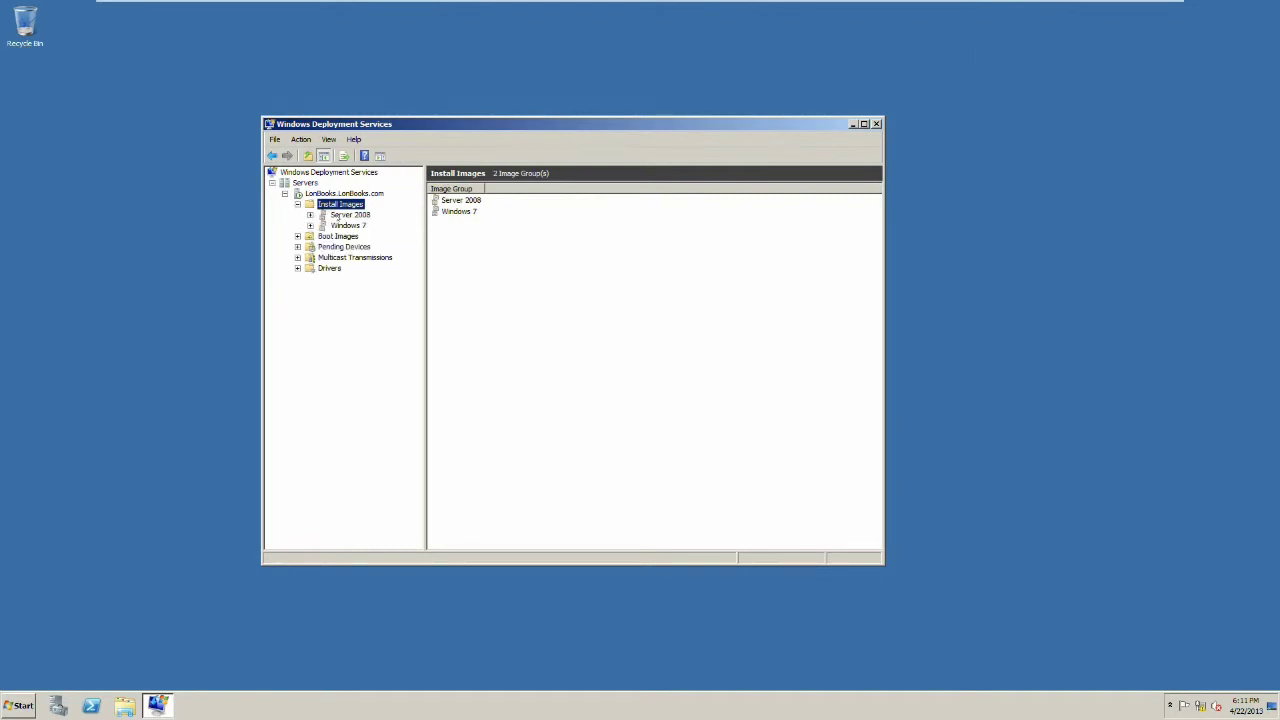
click(328, 215)
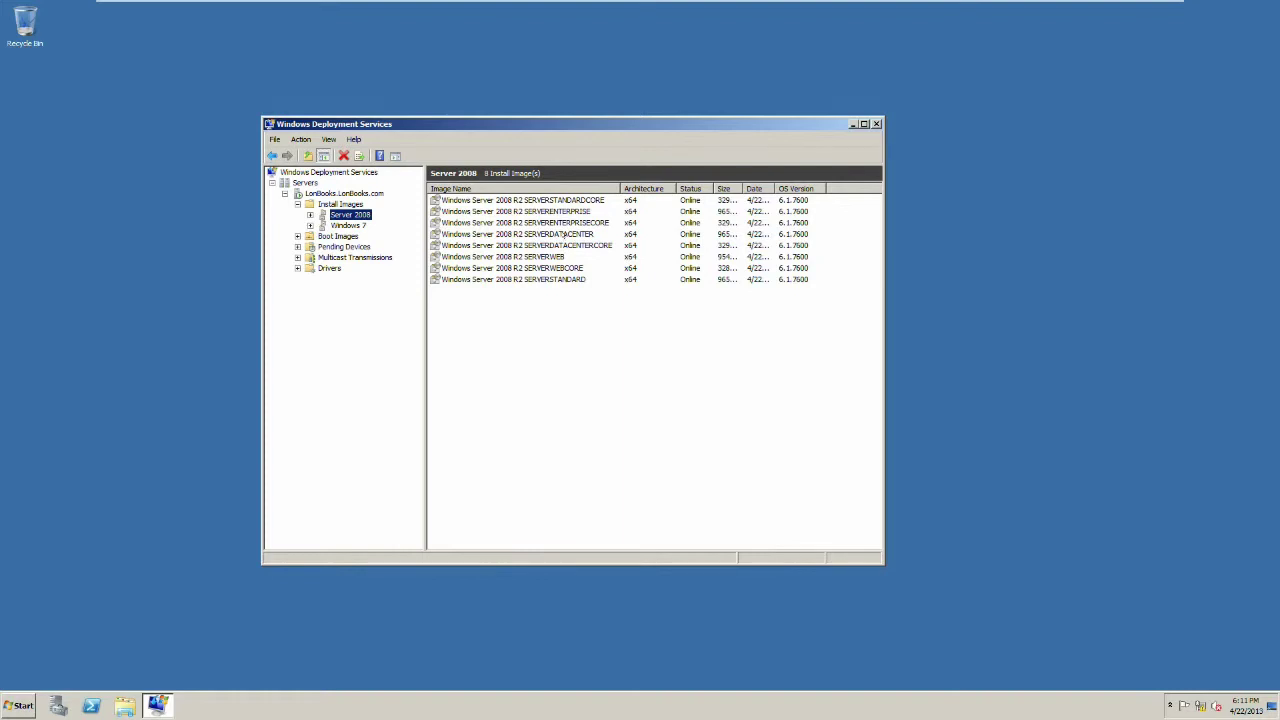
click(550, 233)
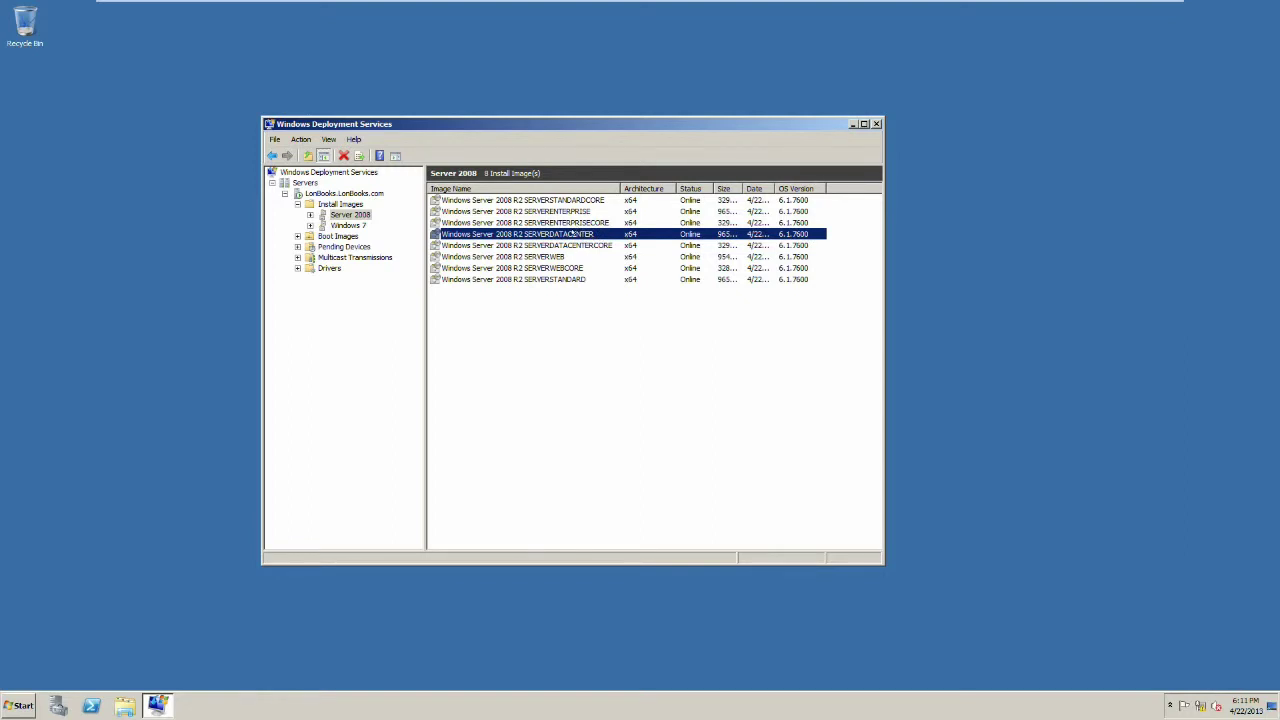
right_click(574, 233)
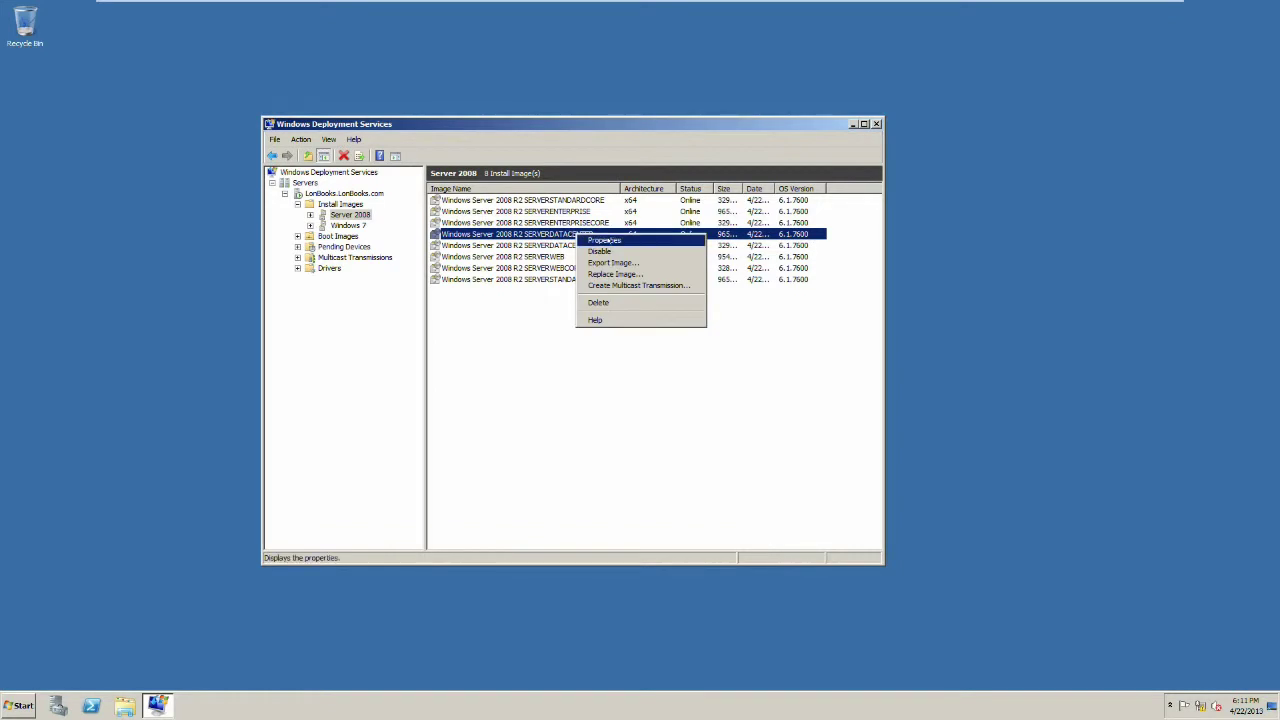
click(604, 240)
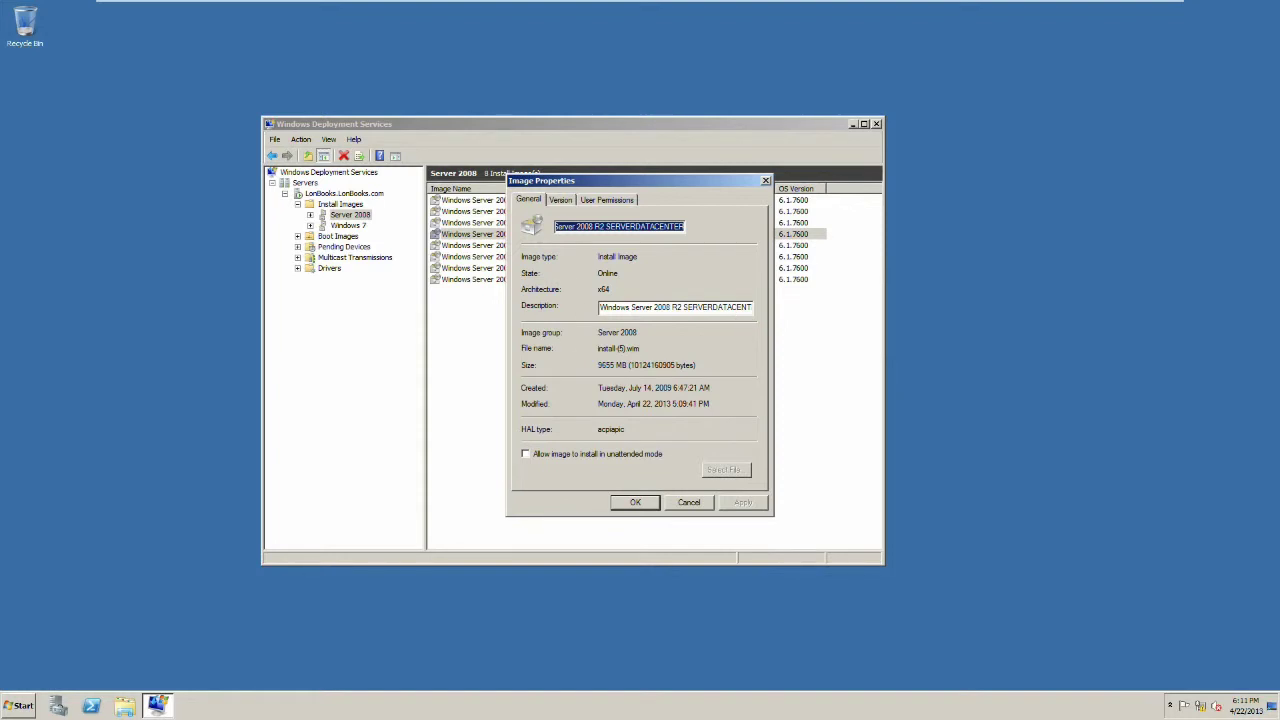
drag(687, 307, 738, 307)
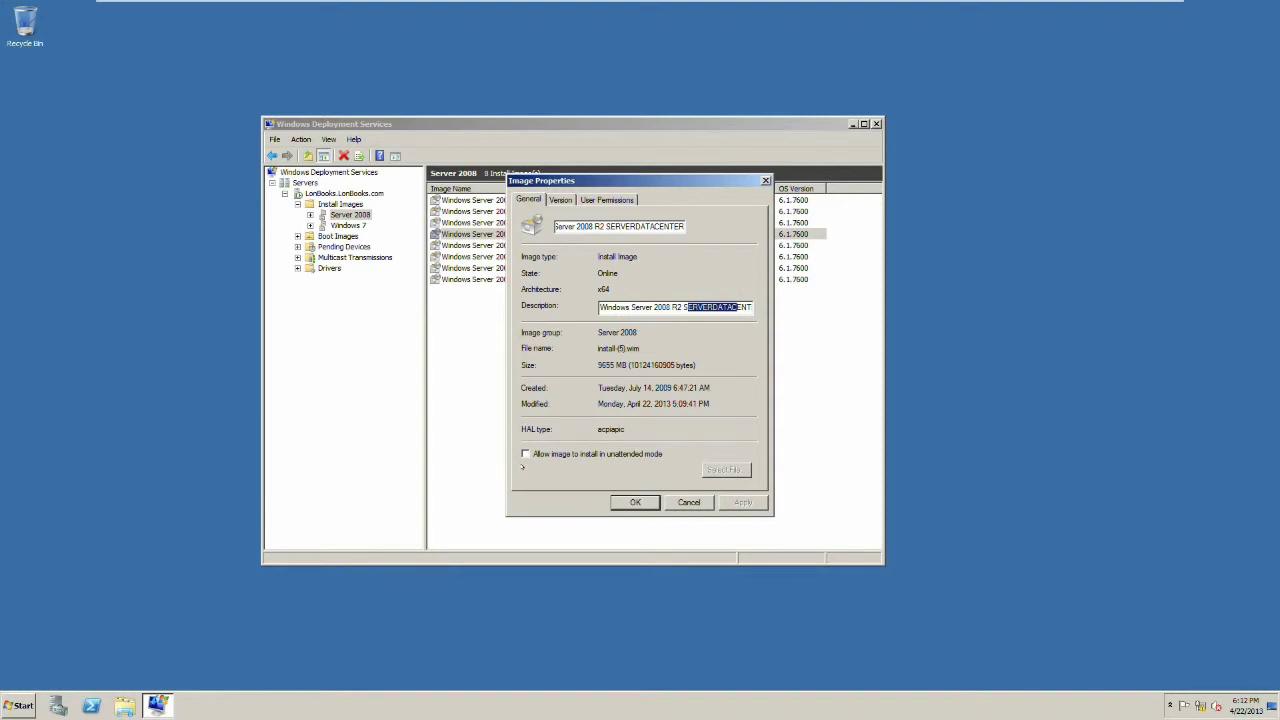
click(688, 503)
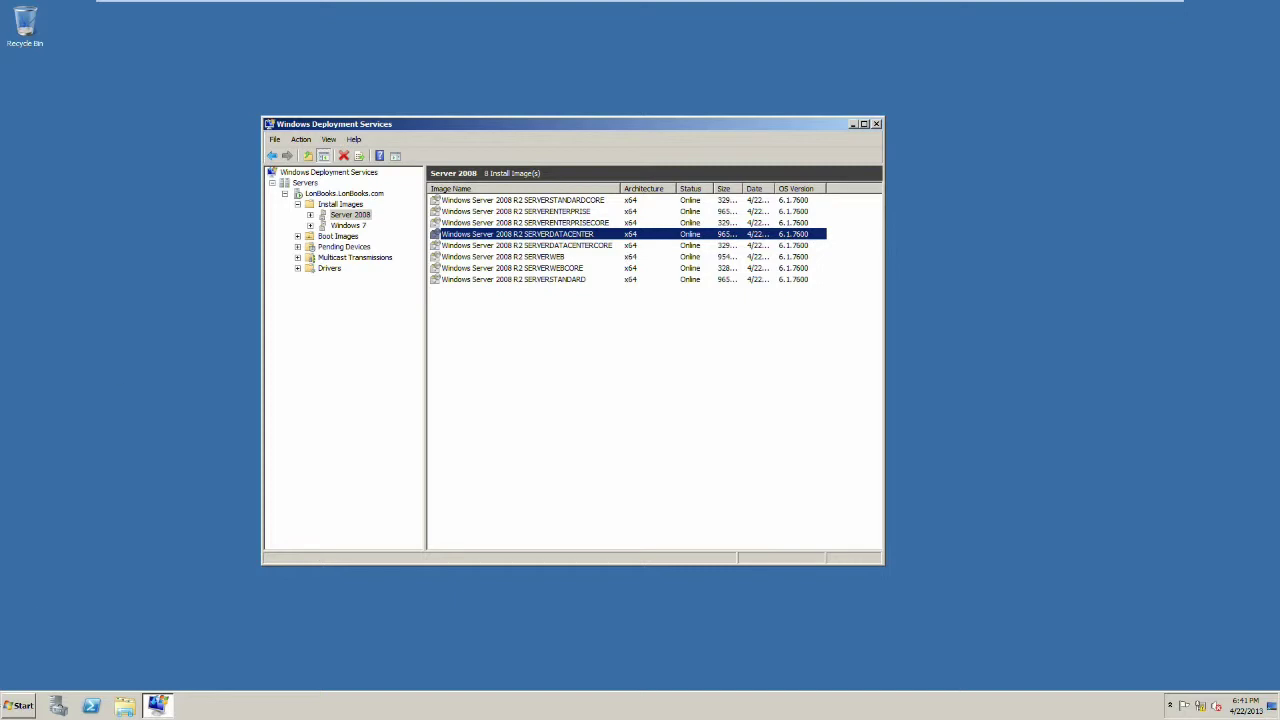
Step: Select install.wim in the DVD's sources folder and open a second Computer window
key(super)
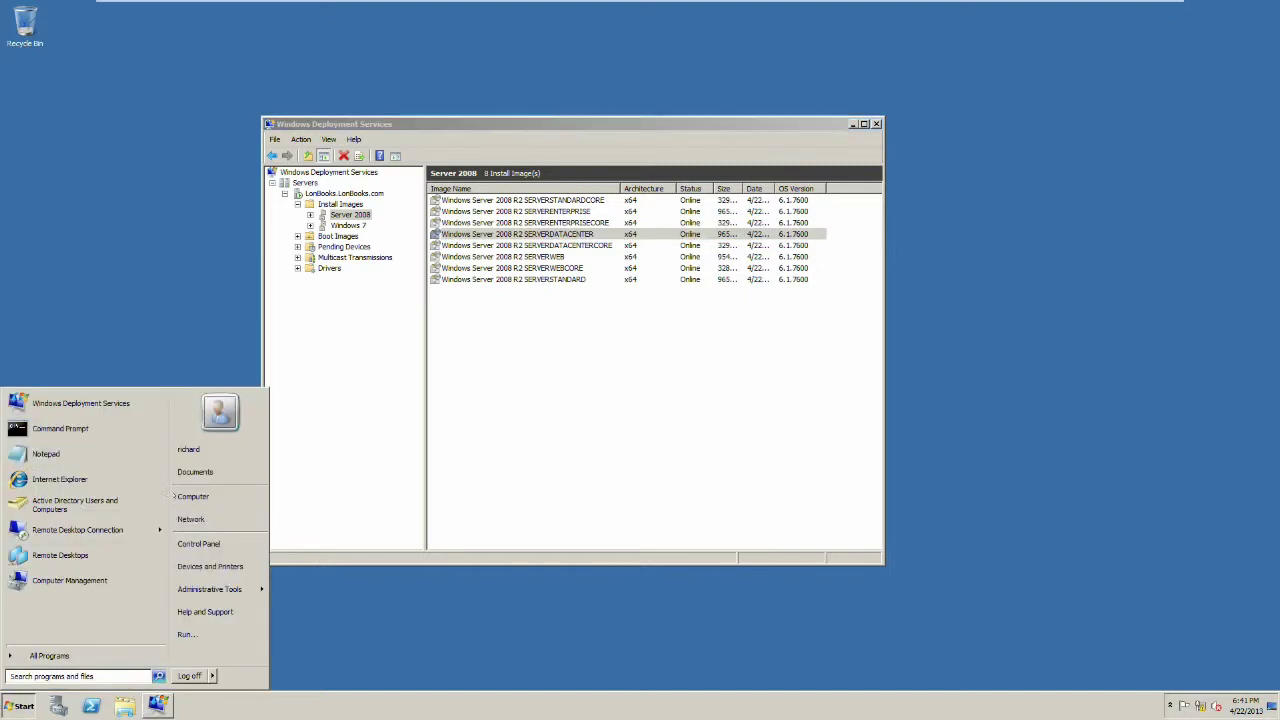
click(183, 497)
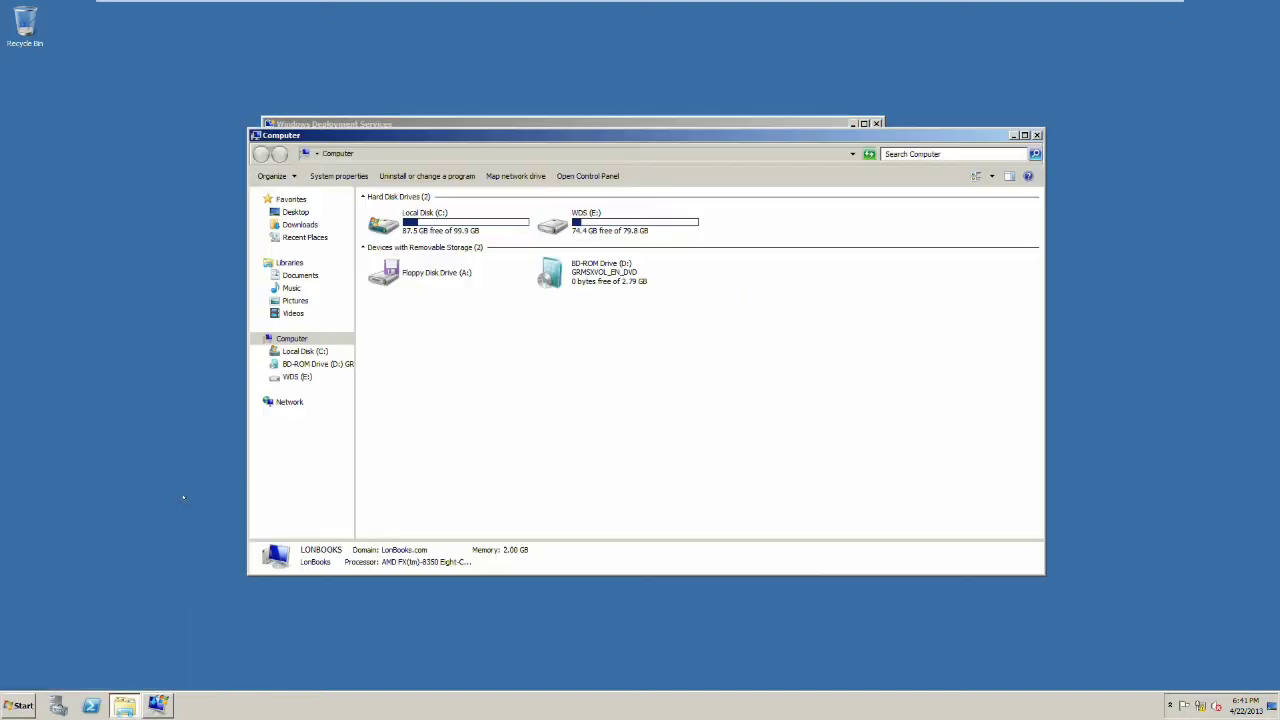
right_click(578, 281)
click(586, 285)
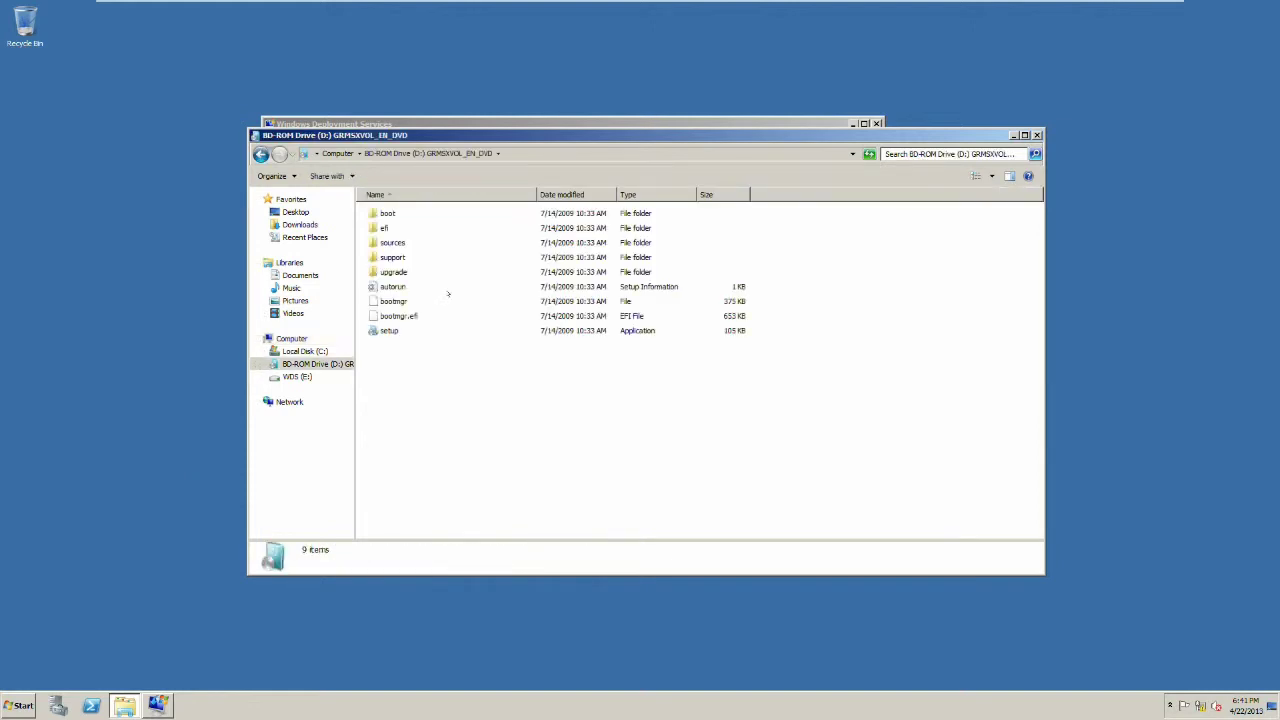
double_click(388, 243)
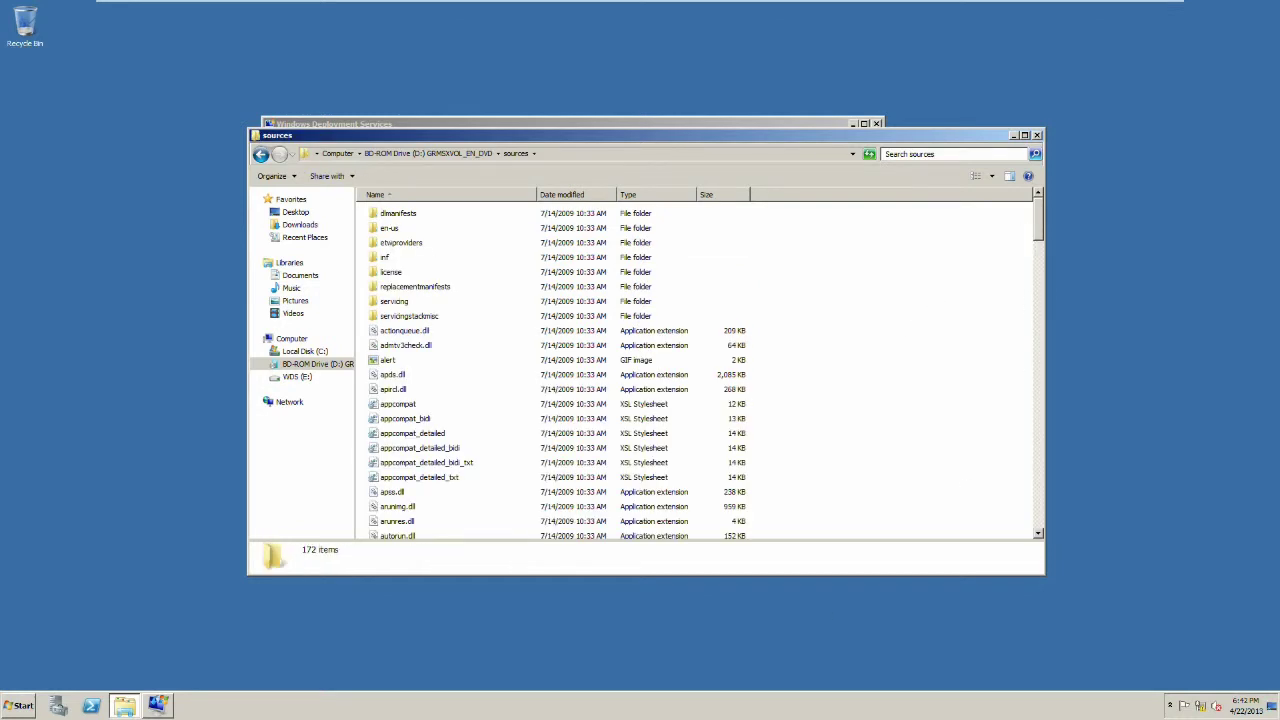
drag(1036, 219, 1038, 320)
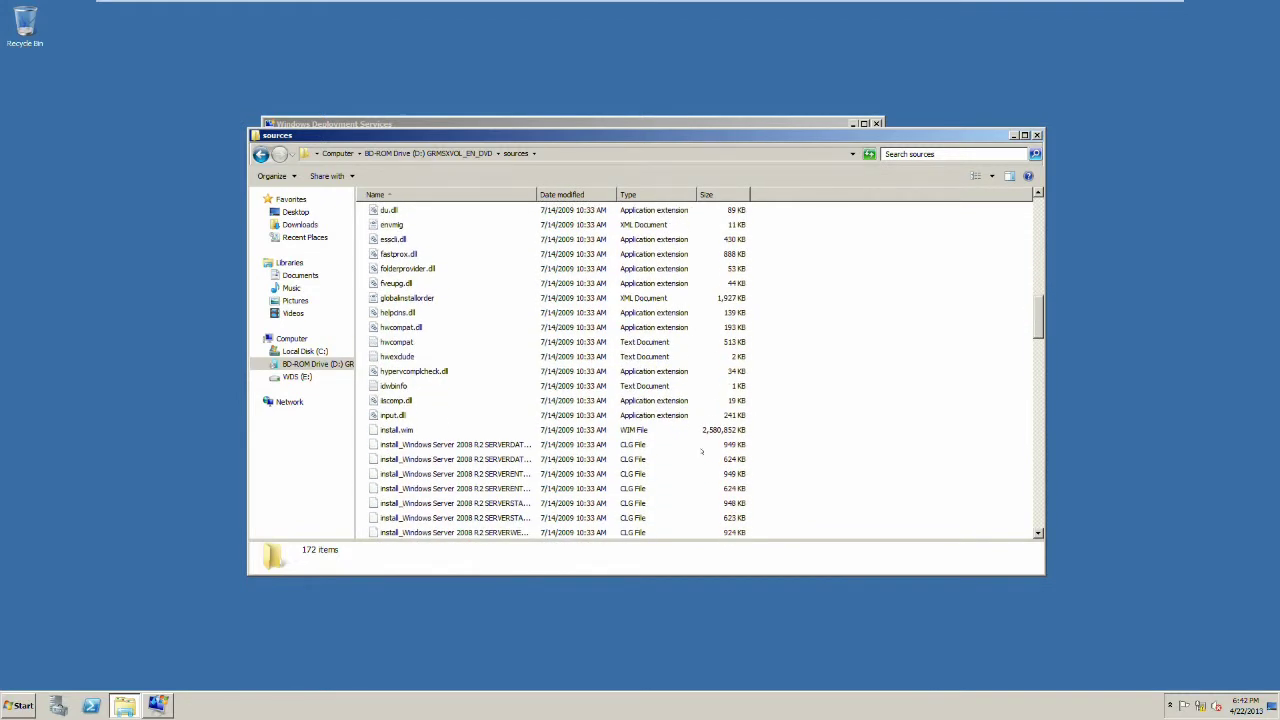
click(408, 430)
click(22, 706)
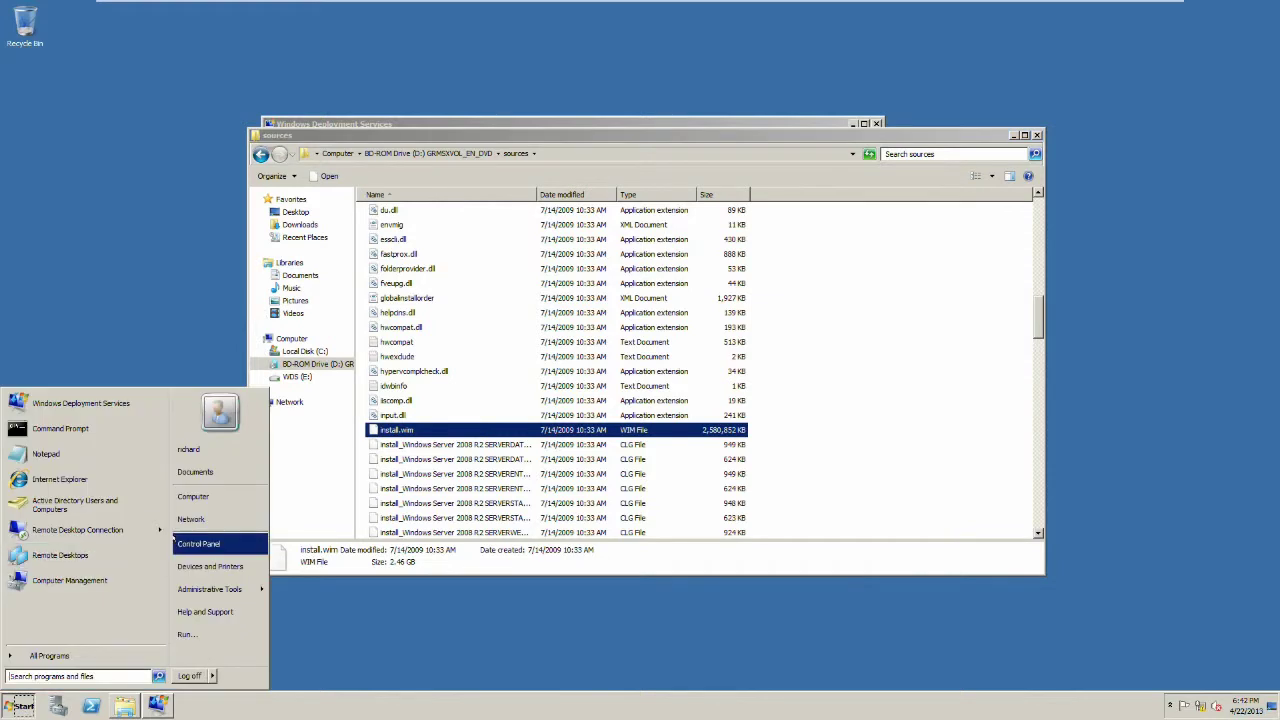
click(193, 496)
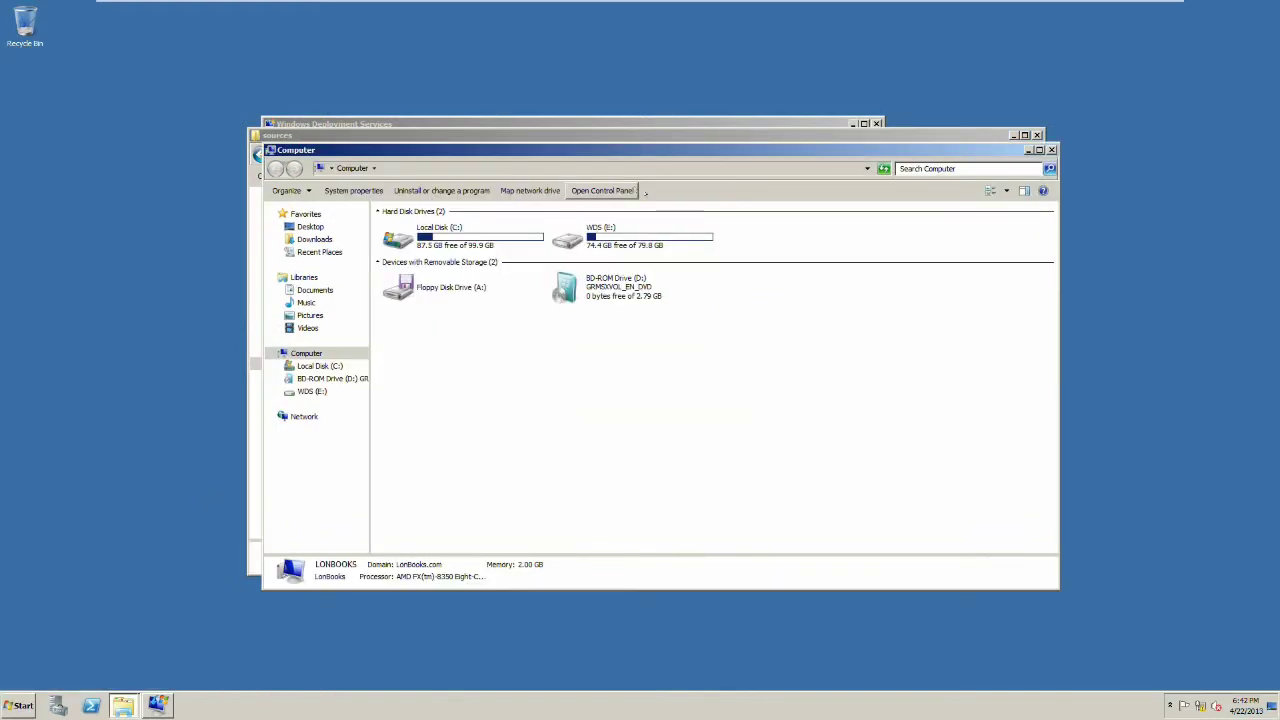
Step: Copy install.wim onto Local Disk (C:), granting administrator permission
drag(677, 150, 1056, 185)
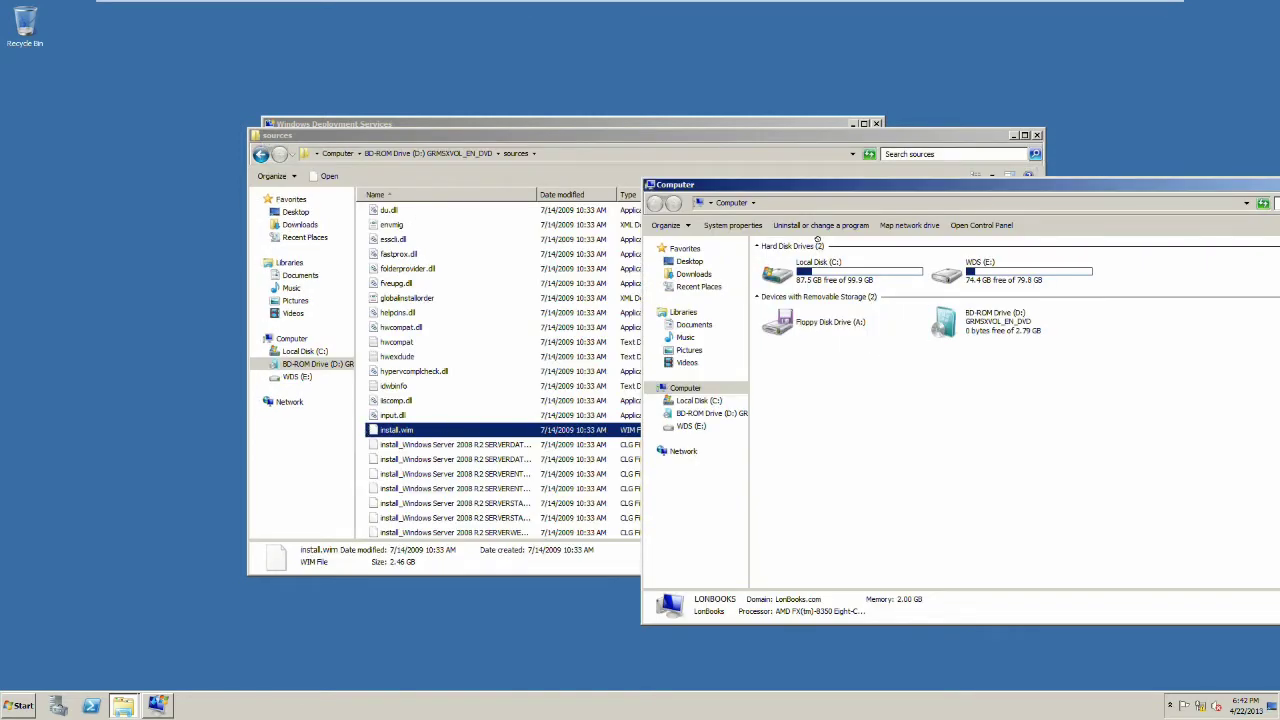
drag(396, 429, 780, 272)
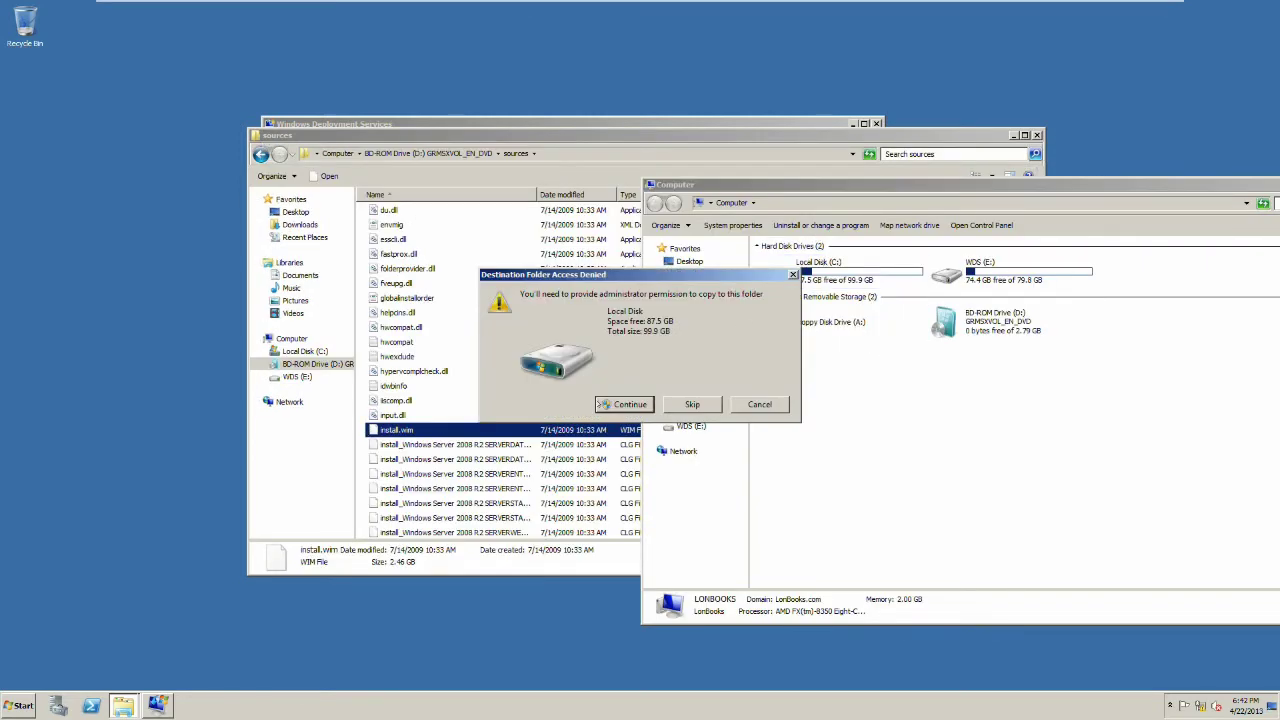
click(624, 404)
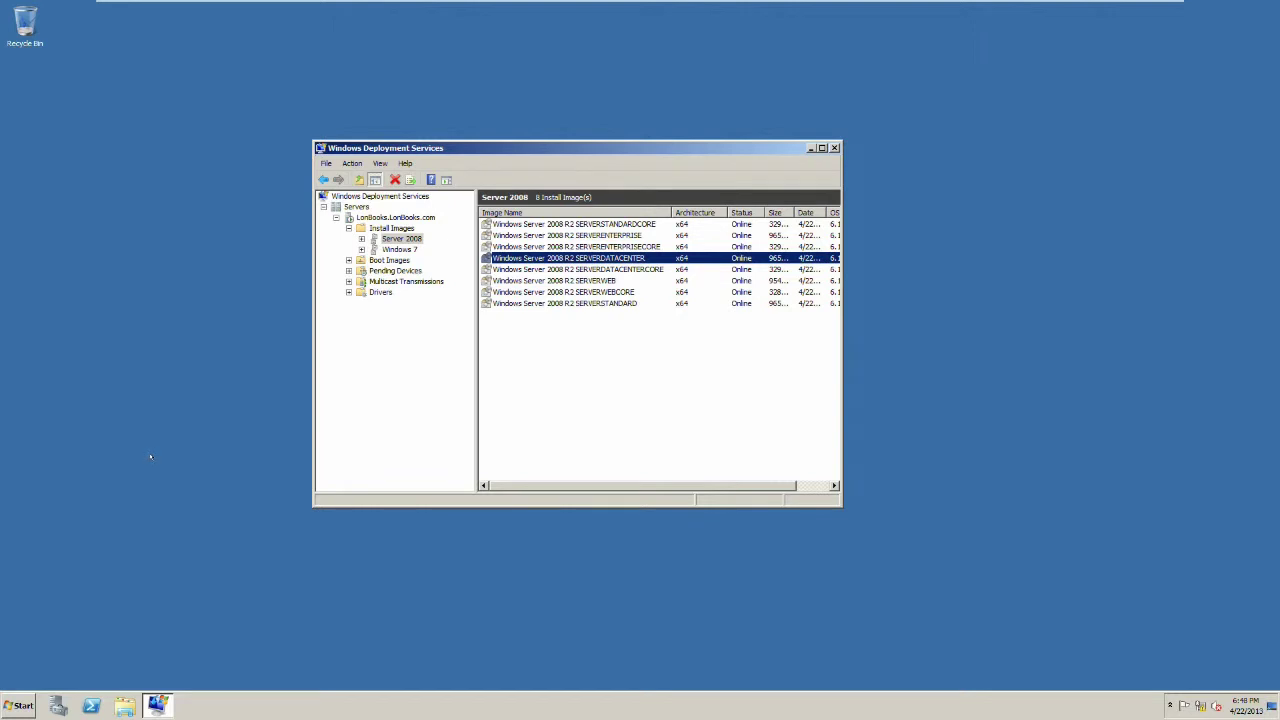
Step: Run the KB3AIK_EN disc in drive D: and allow it through User Account Control
key(super)
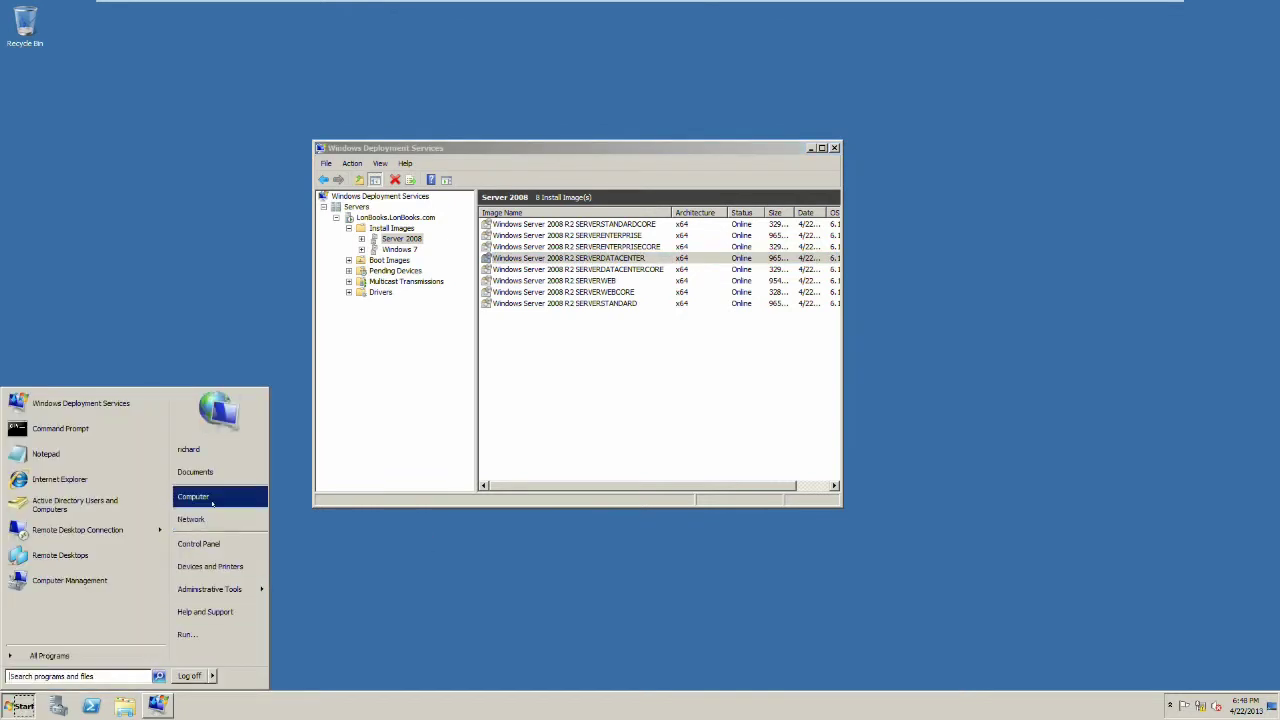
click(222, 495)
click(720, 331)
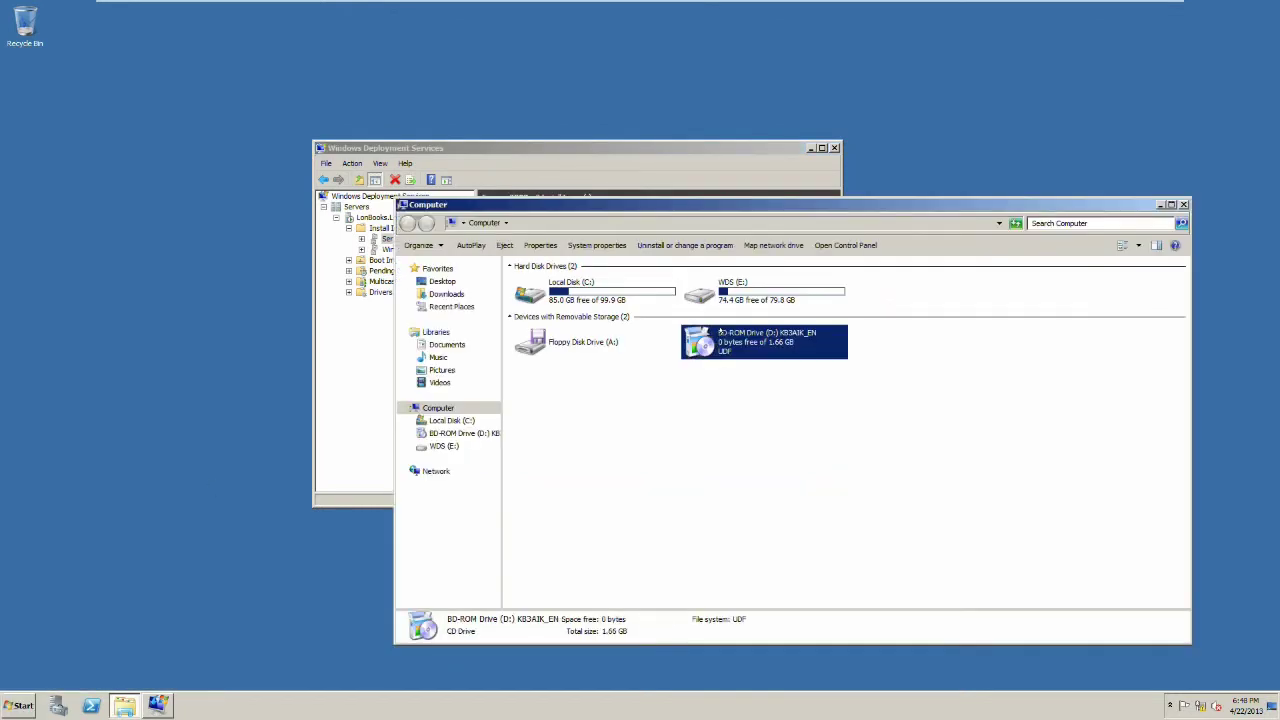
key(Return)
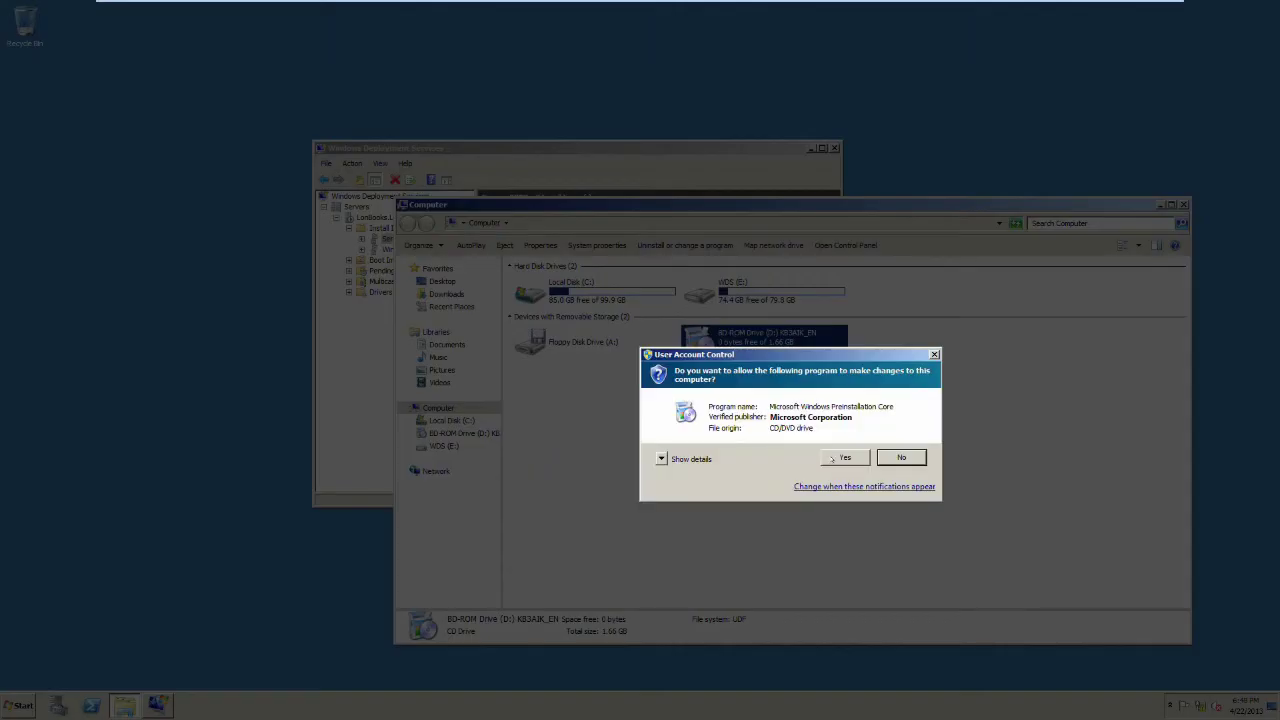
click(846, 458)
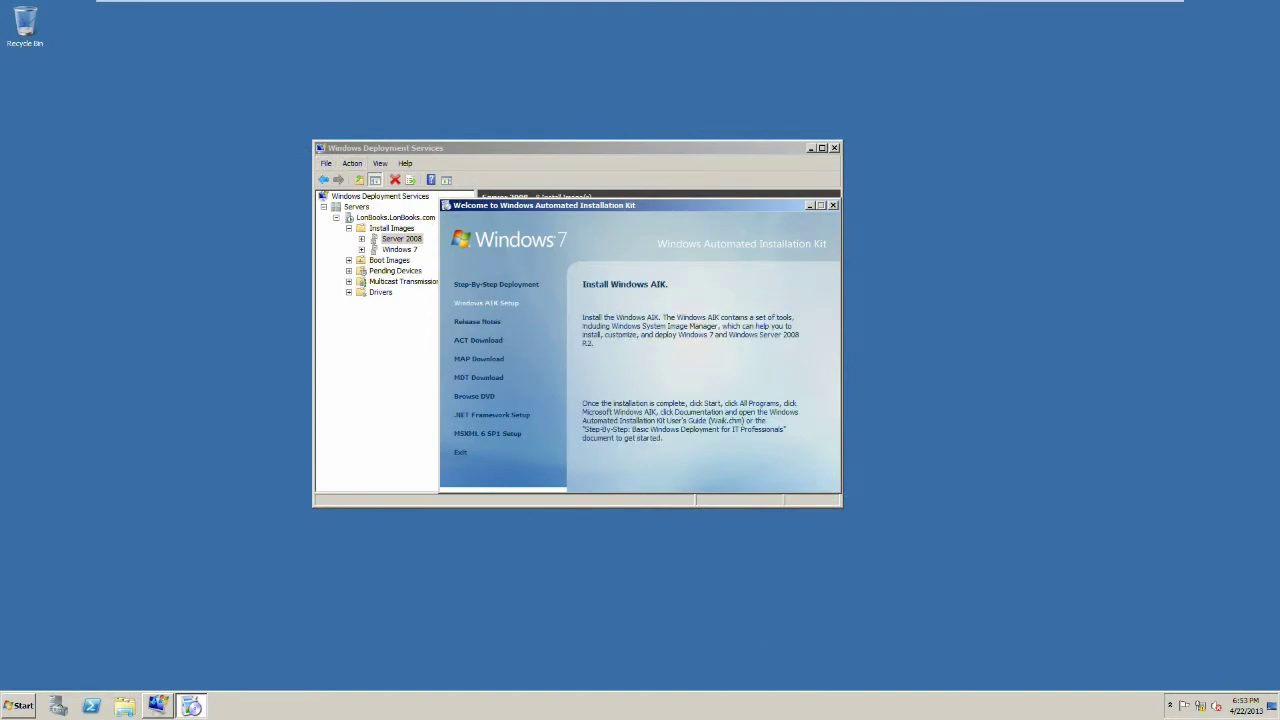
Step: Install Windows AIK to the default C:\Program Files\Windows AIK folder, accepting the licence, then exit the welcome window
click(491, 302)
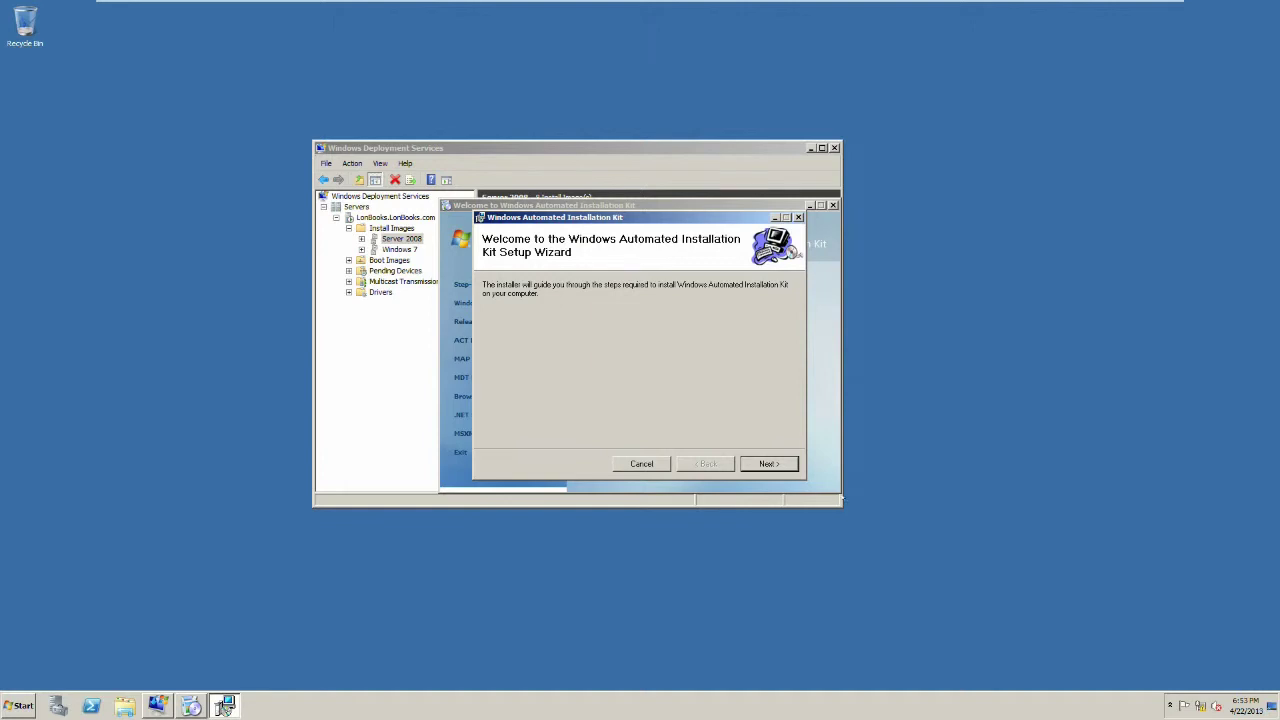
click(784, 466)
click(618, 436)
click(754, 459)
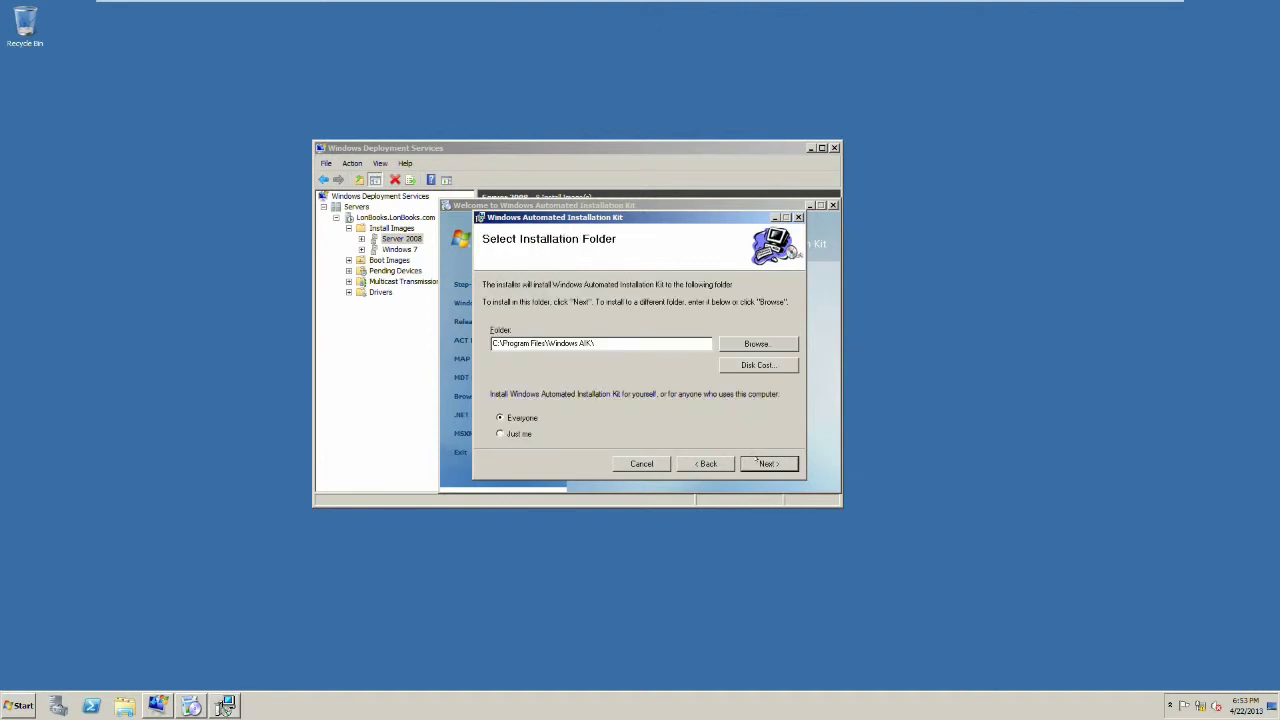
click(757, 462)
click(757, 462)
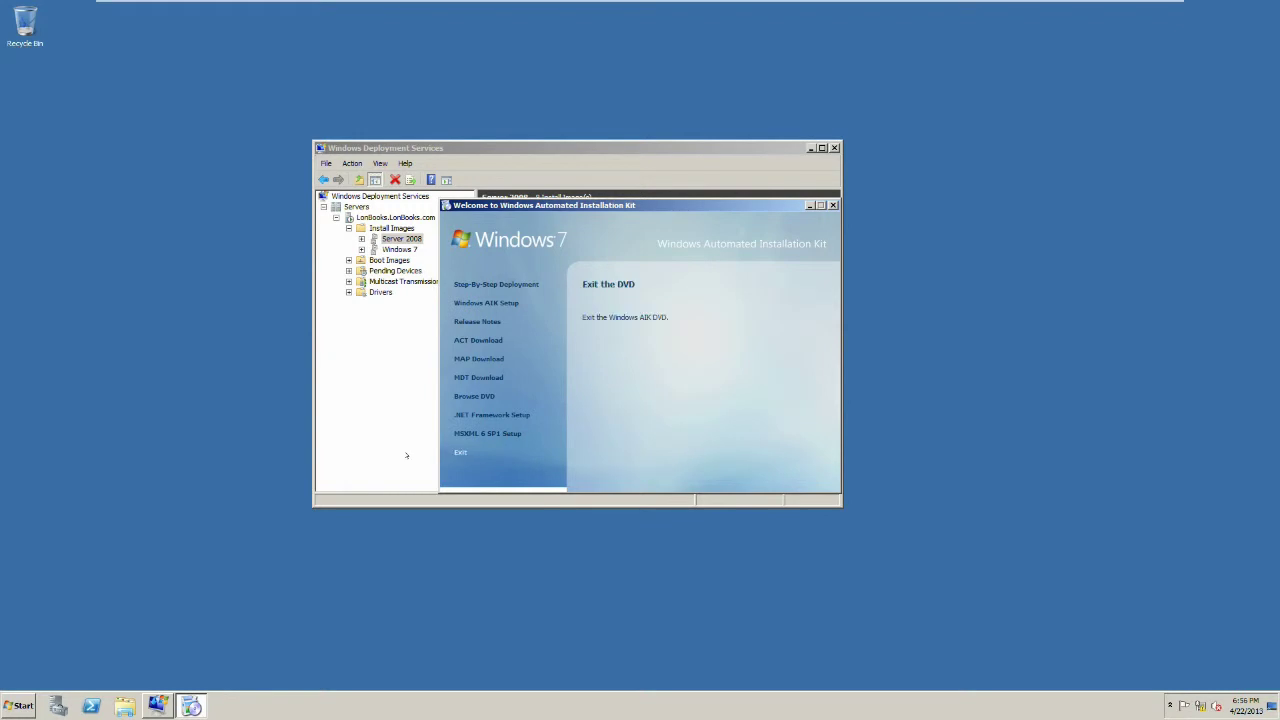
click(459, 453)
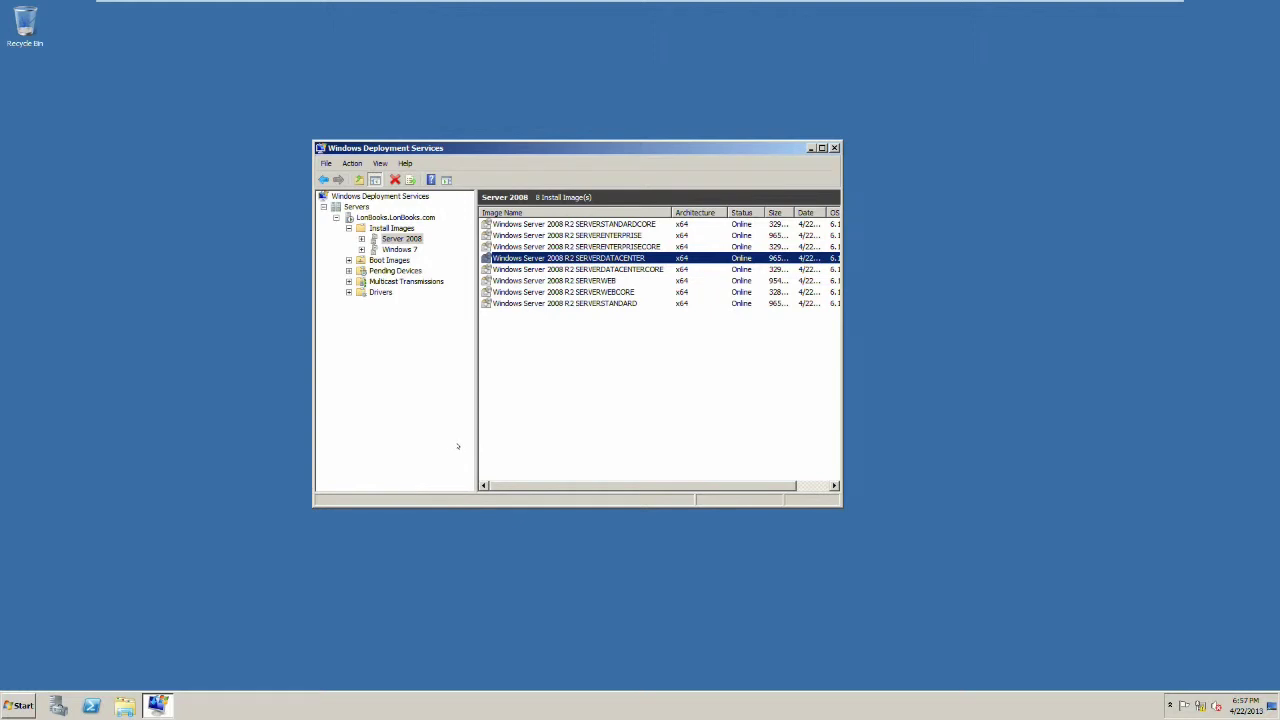
Step: Launch Windows System Image Manager from the Start menu
click(20, 705)
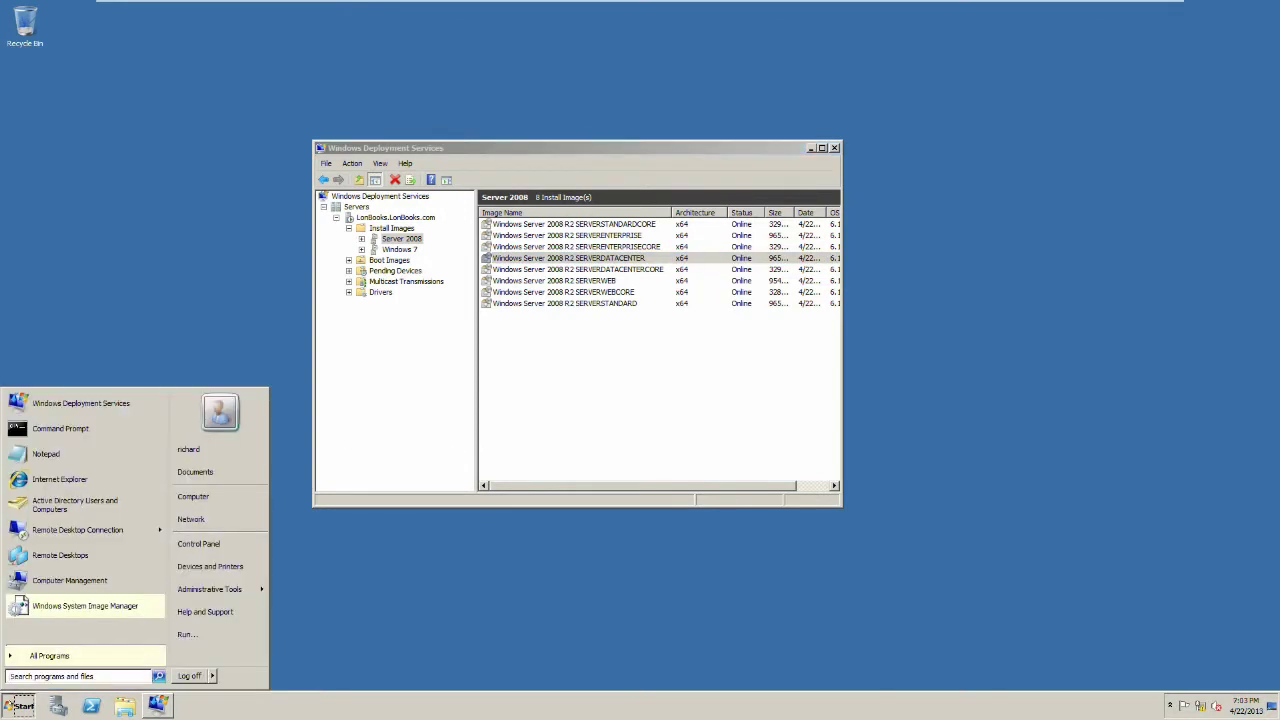
click(85, 606)
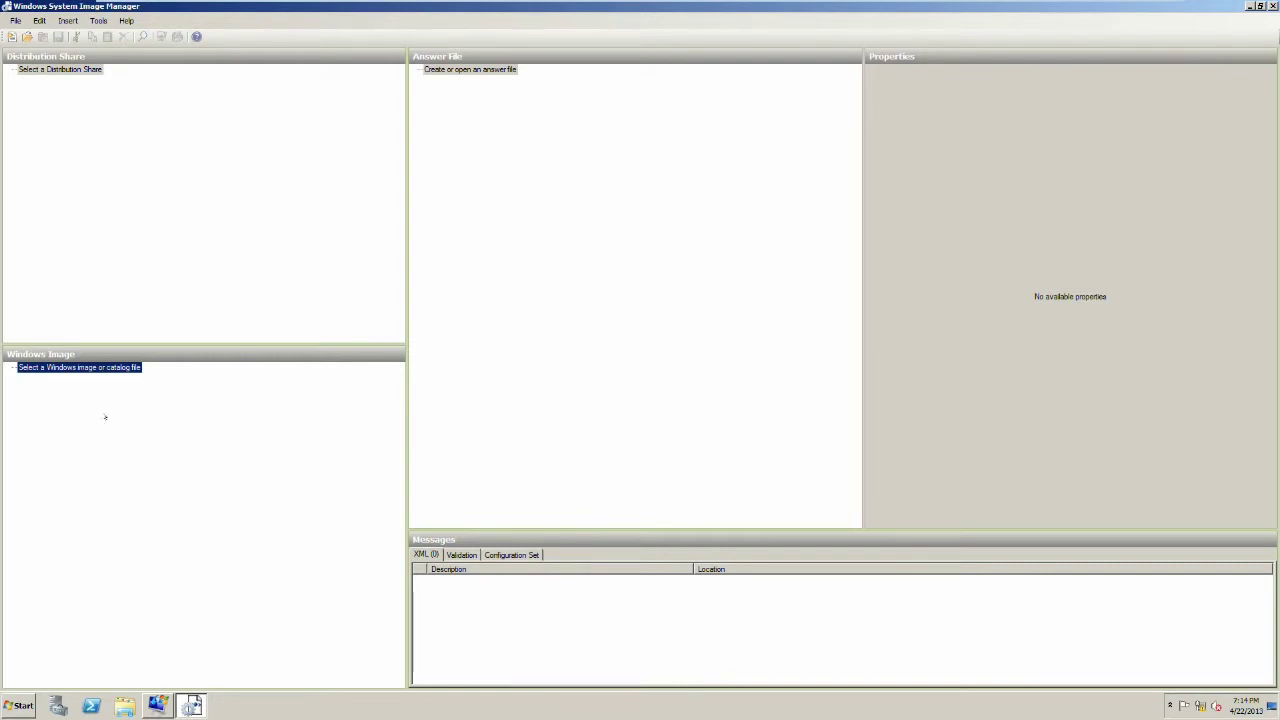
Step: Load C:\install.wim and choose its Windows Server 2008 R2 SERVERDATACENTER edition
right_click(74, 367)
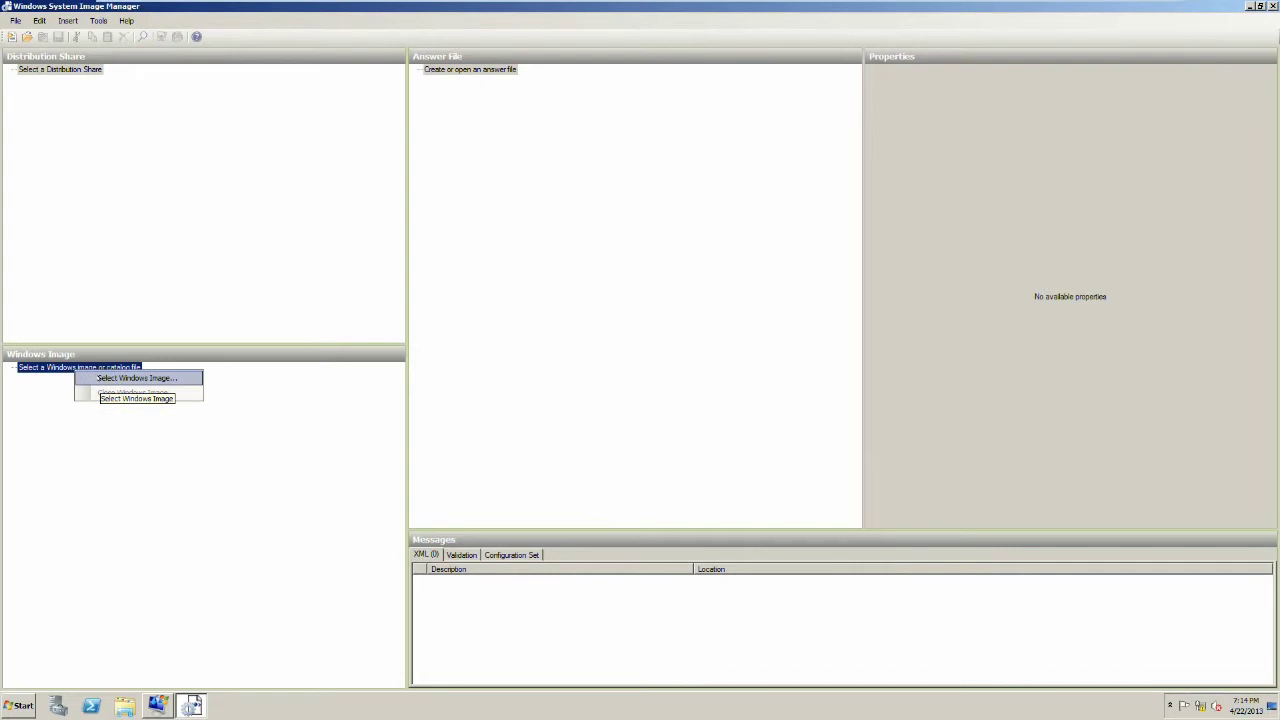
click(99, 377)
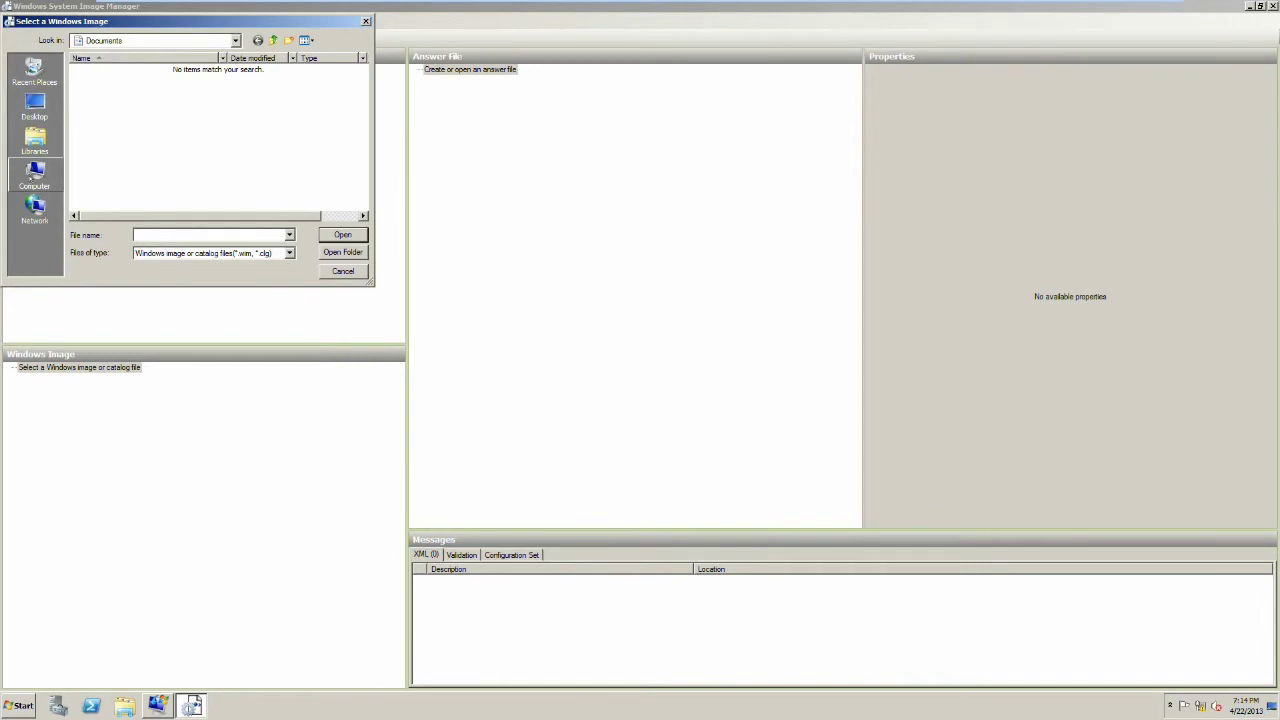
click(33, 176)
double_click(110, 88)
click(97, 139)
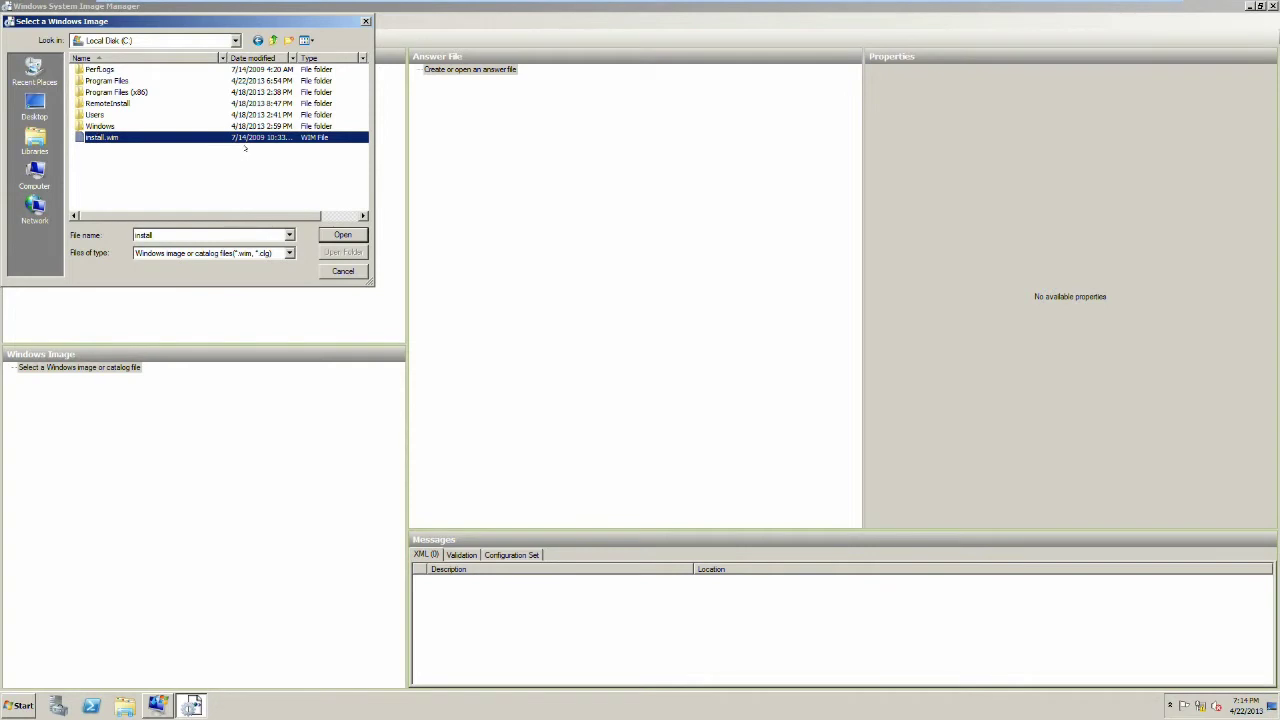
key(Return)
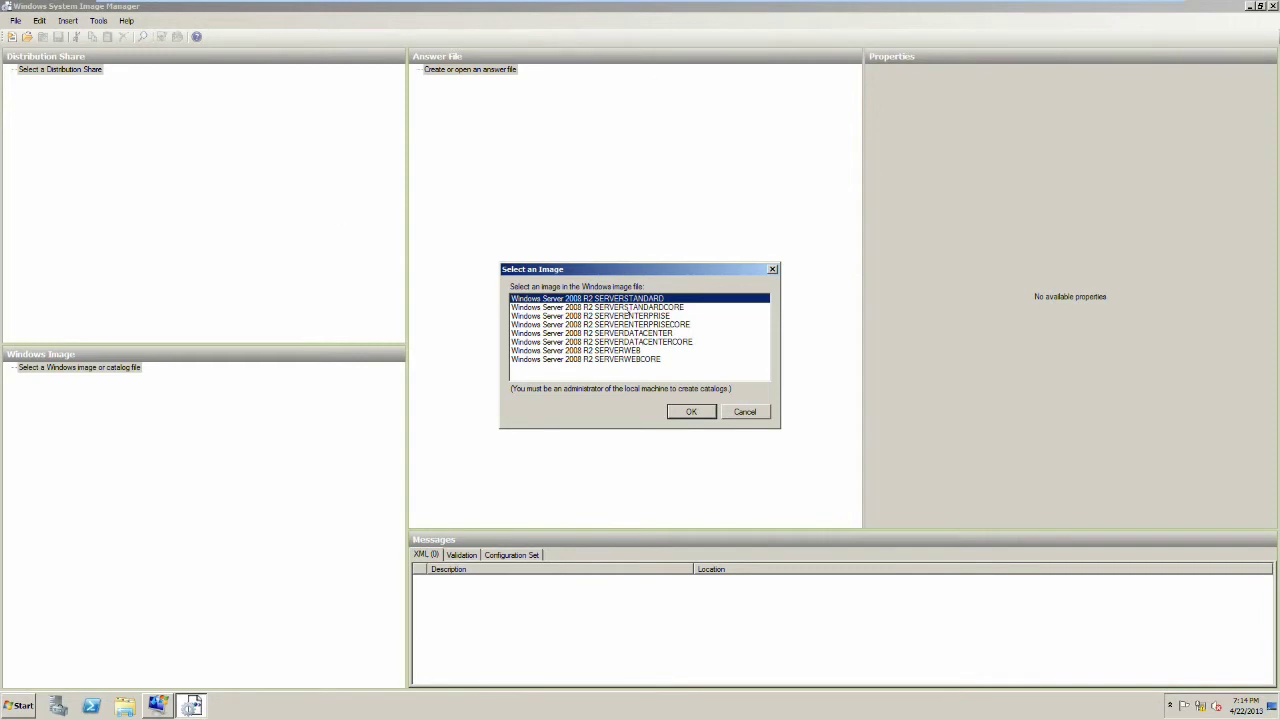
click(642, 334)
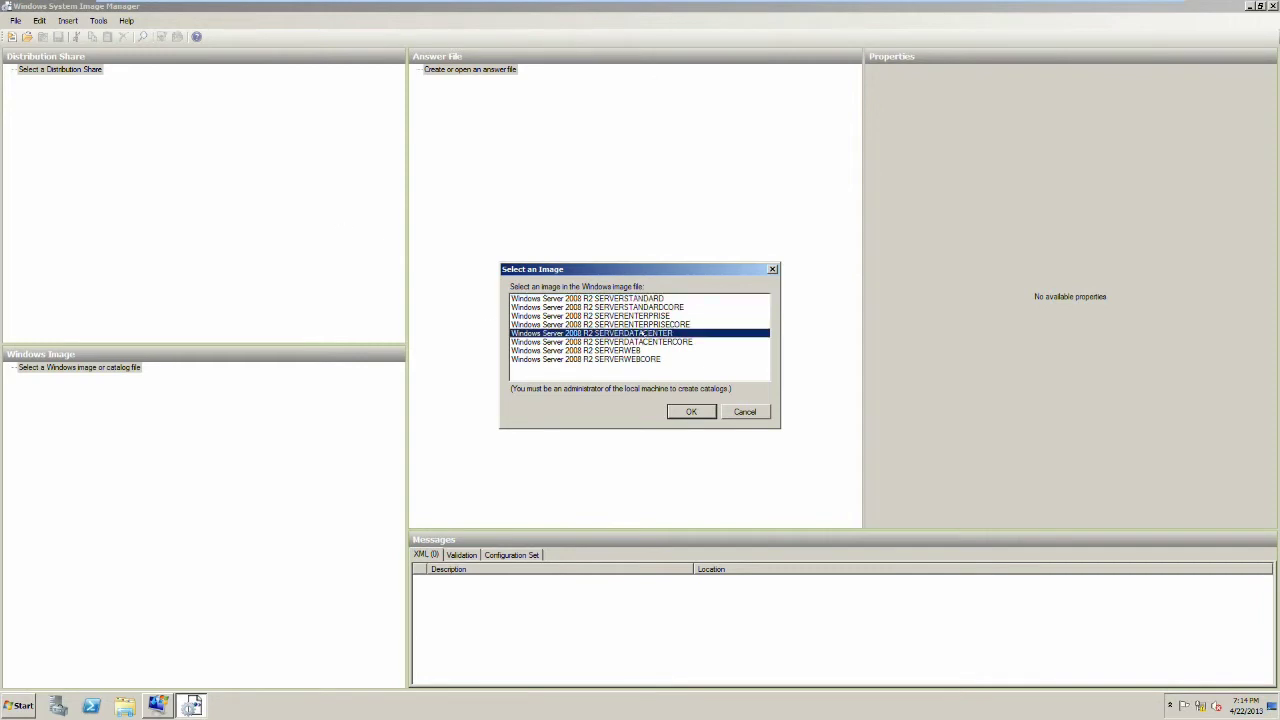
click(688, 411)
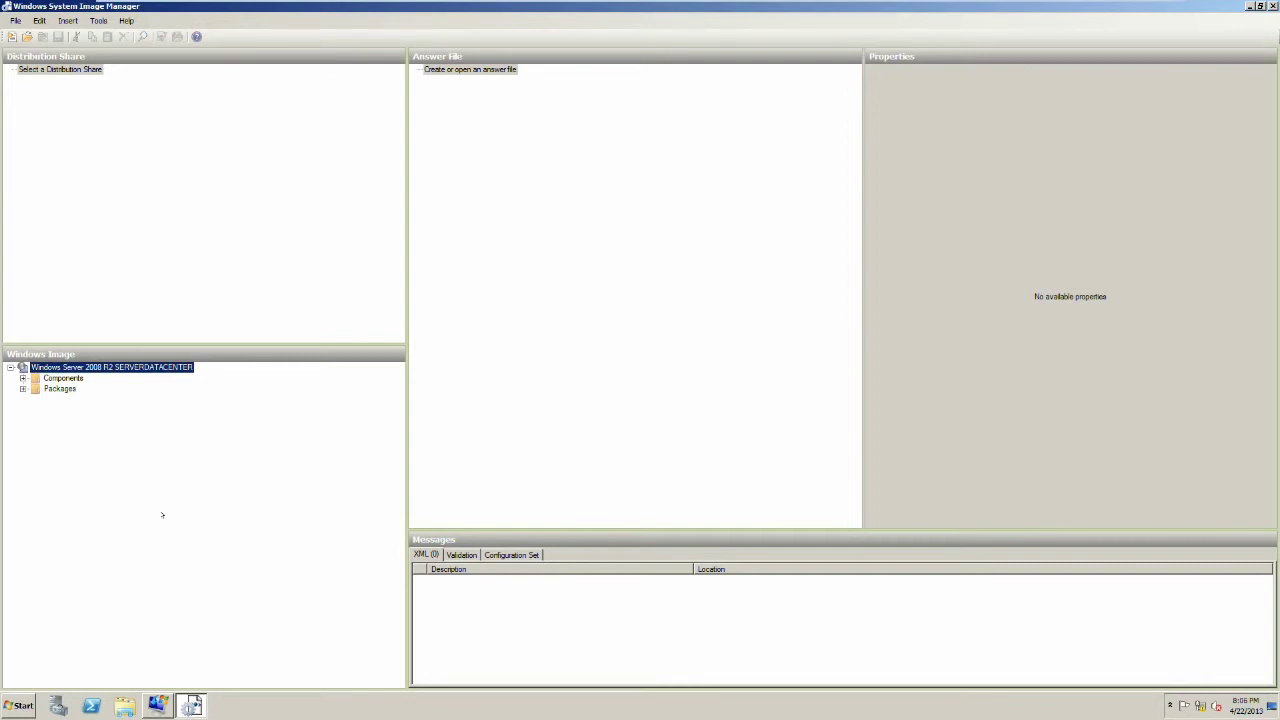
Step: Create a new answer file from the Create or open an answer file entry
click(432, 70)
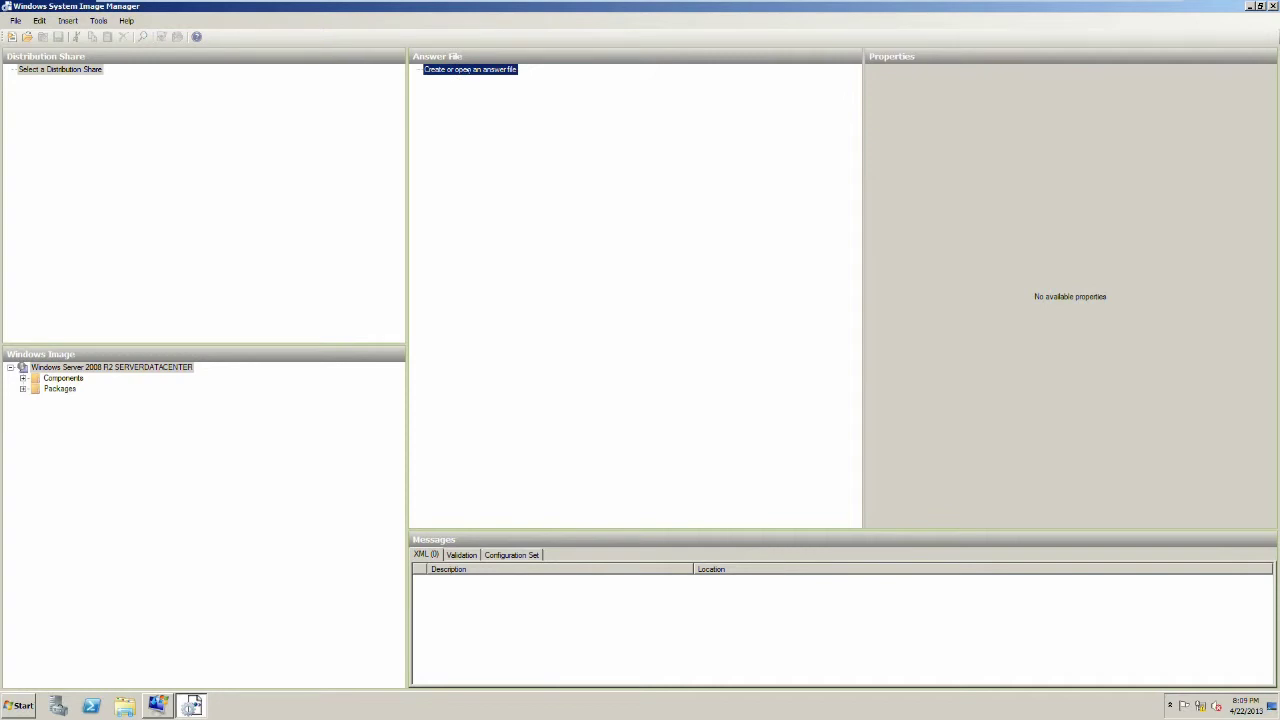
right_click(468, 70)
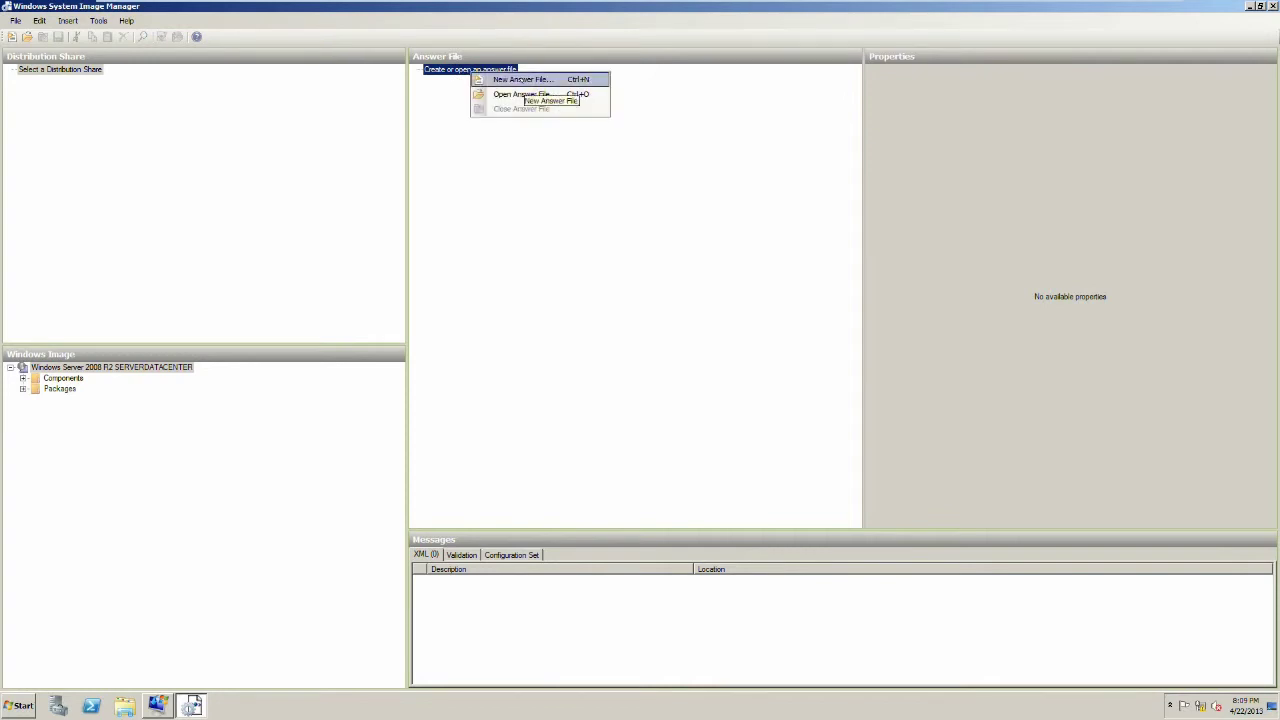
click(518, 74)
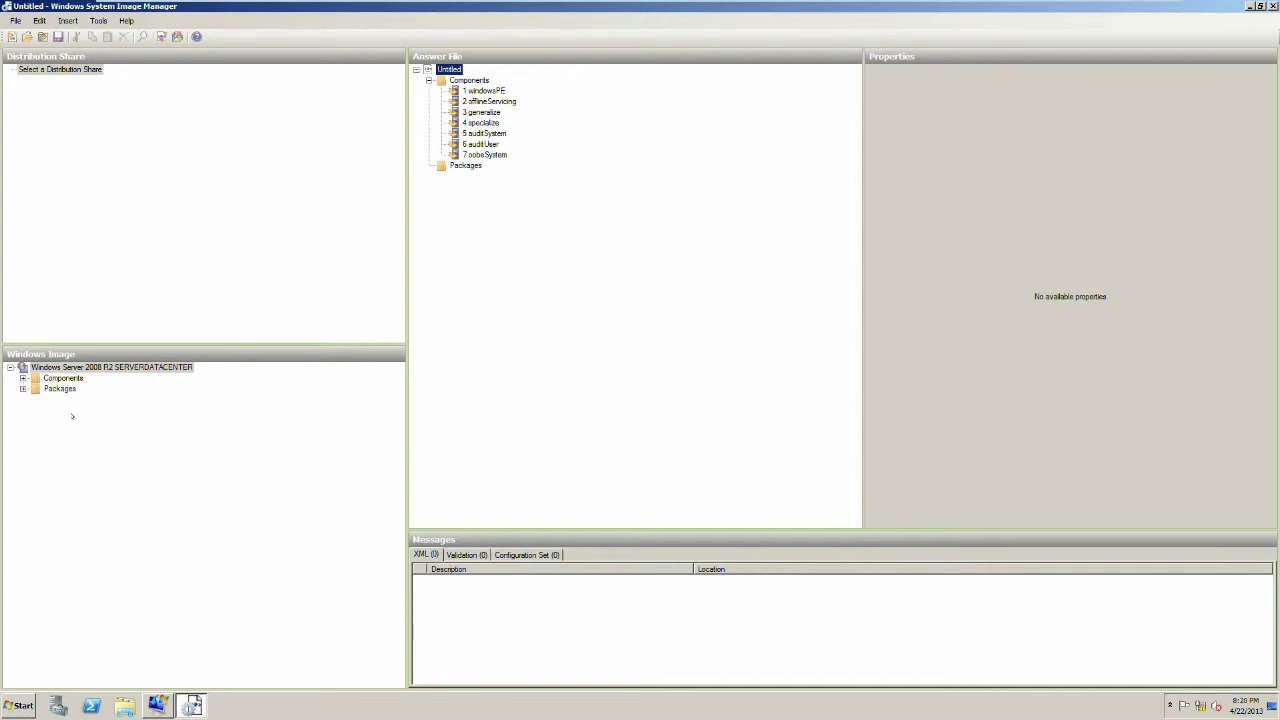
Step: Expand Components, amd64_Microsoft-Windows-UnattendedJoin and Identification to show Credentials
click(20, 378)
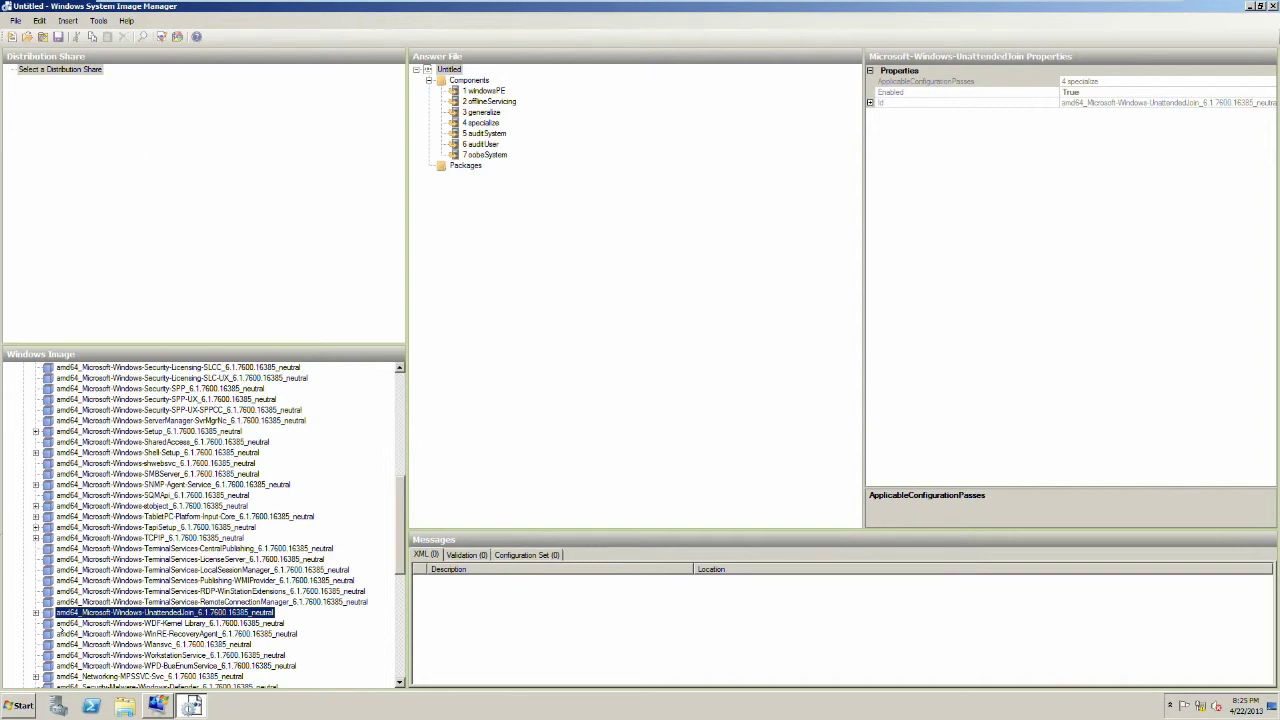
key(Right)
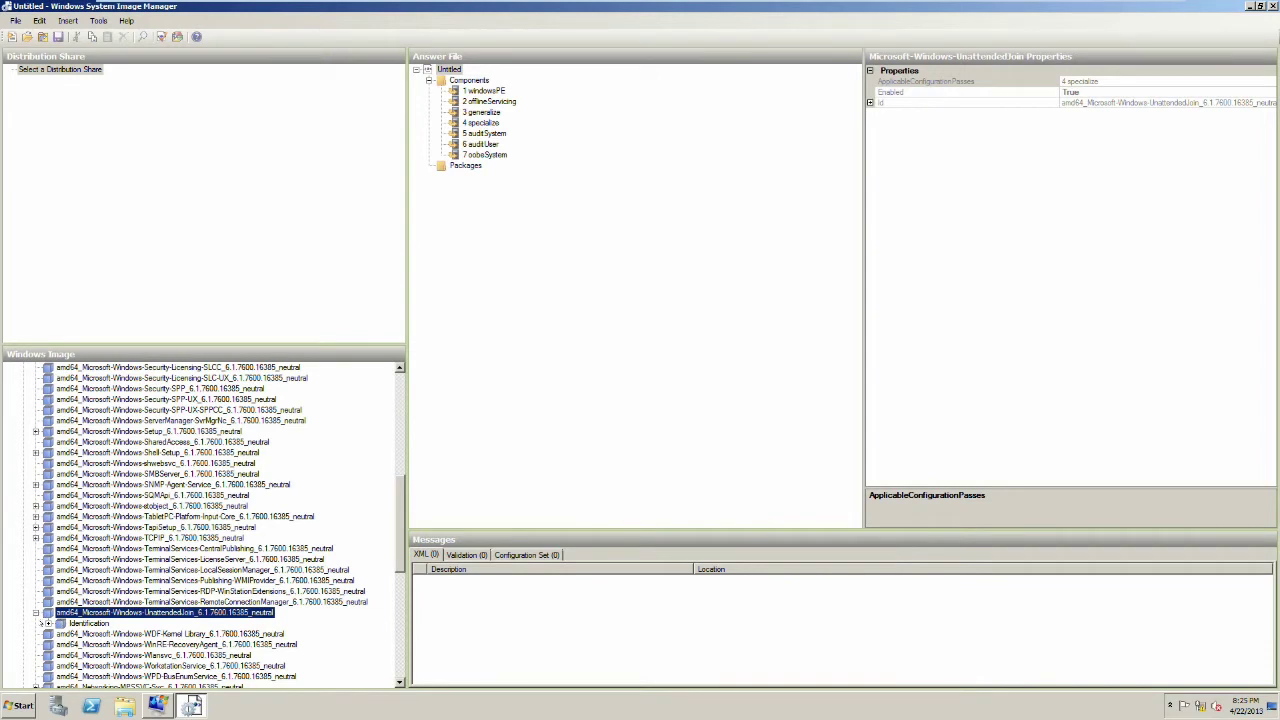
click(46, 623)
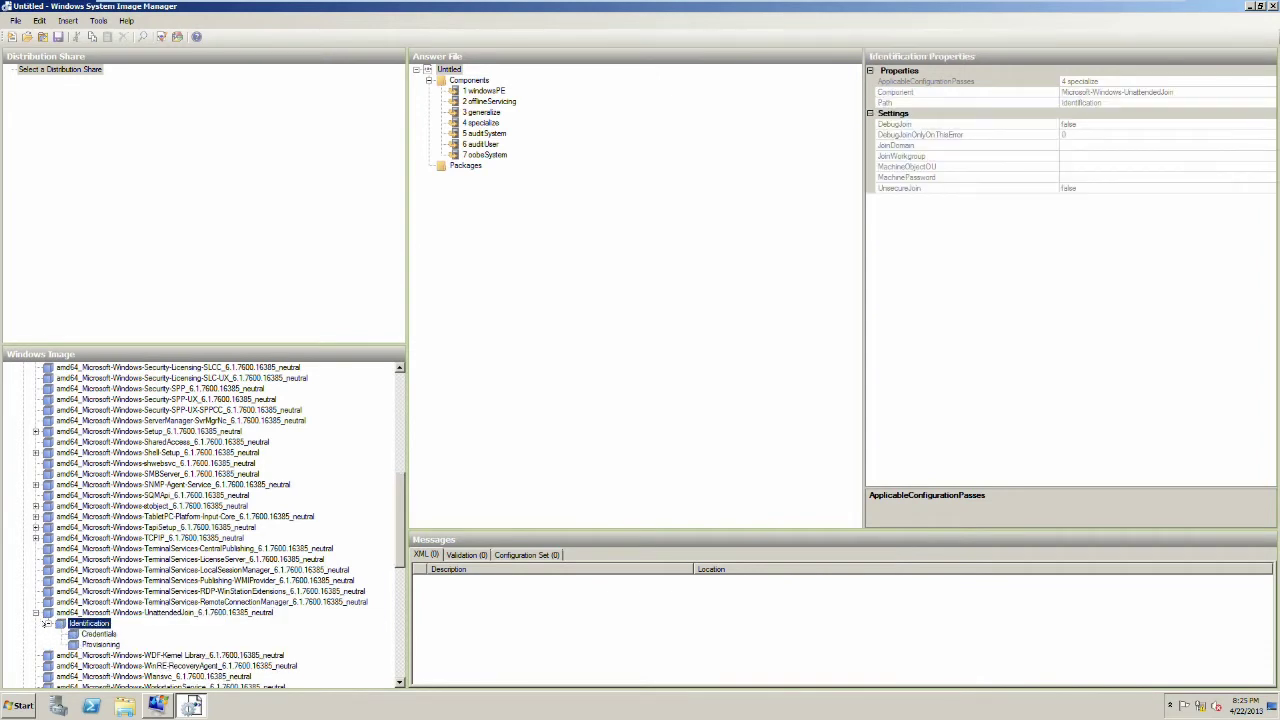
click(98, 634)
mouse_move(790, 7)
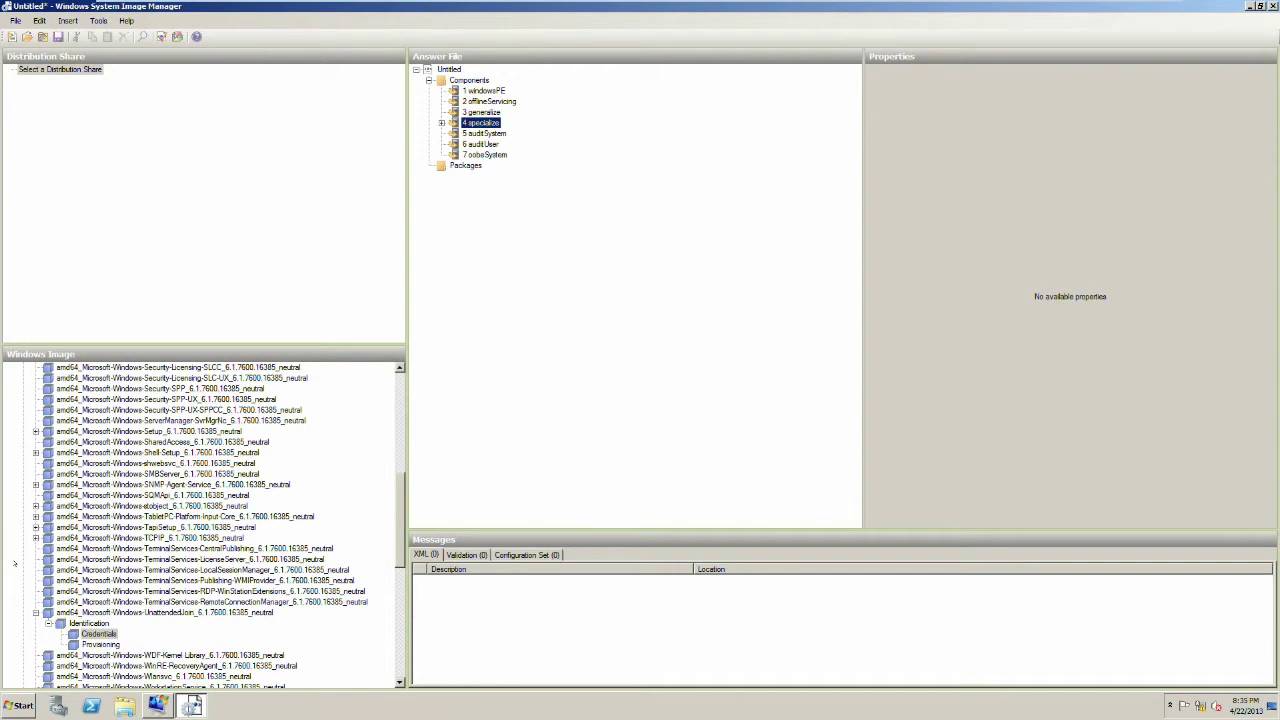
Step: Add Credentials to the 4 specialize pass and set its Domain to LonBooks.com
right_click(98, 633)
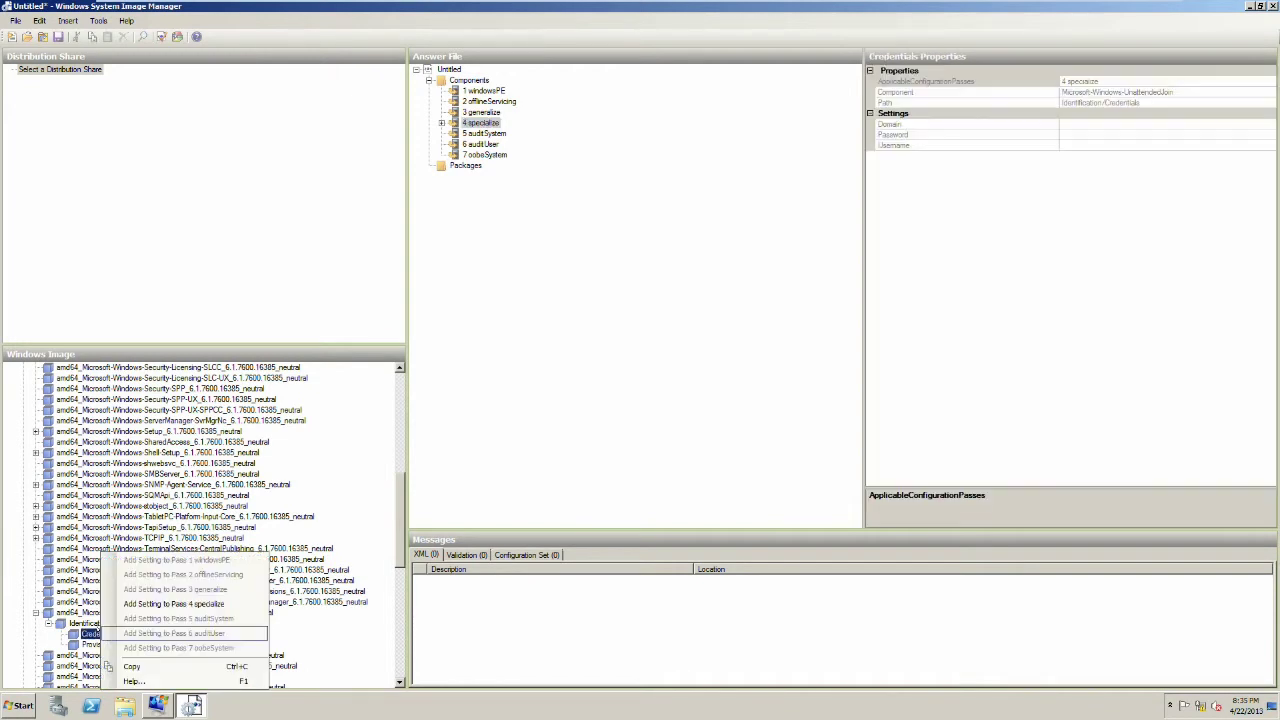
click(150, 606)
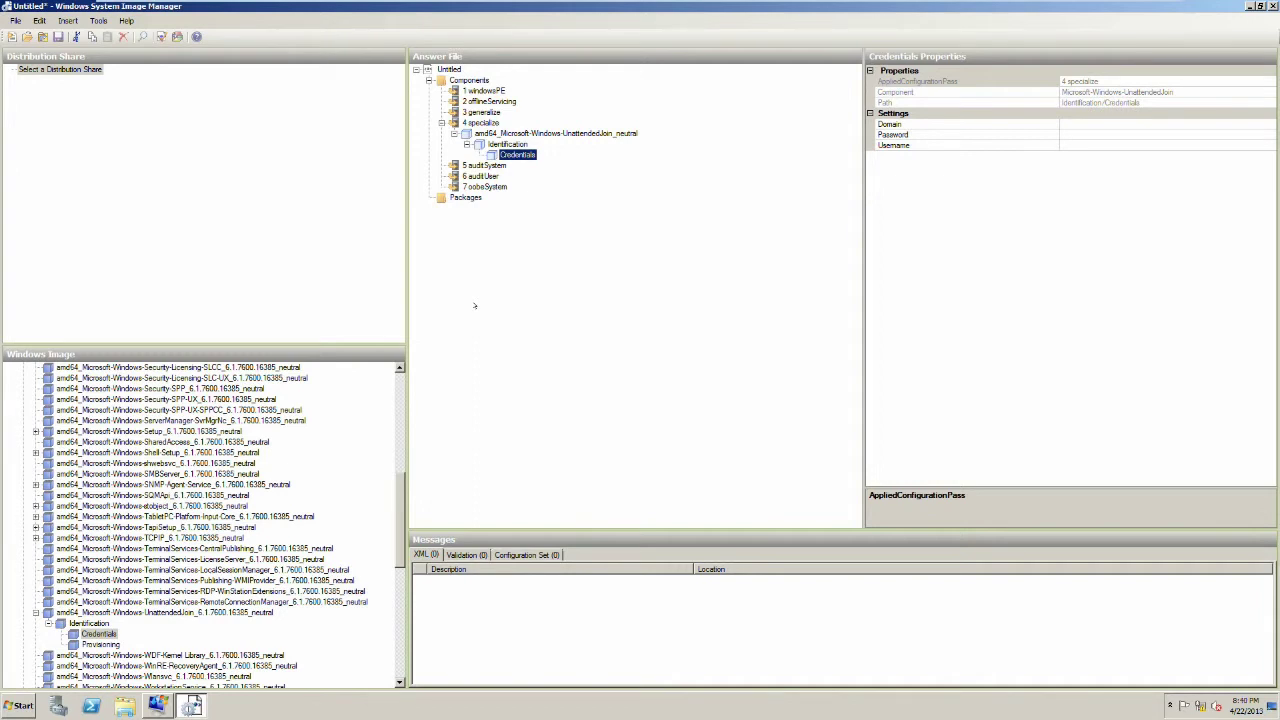
click(1095, 122)
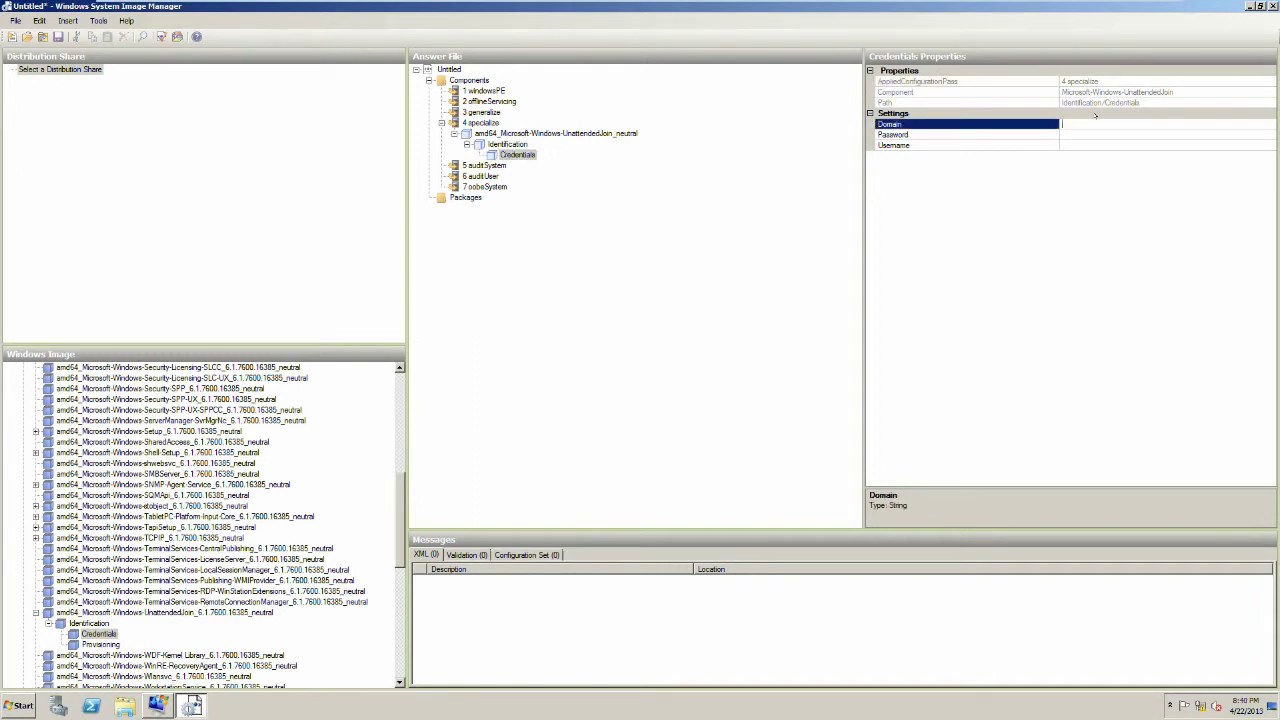
text(LonBooks.com)
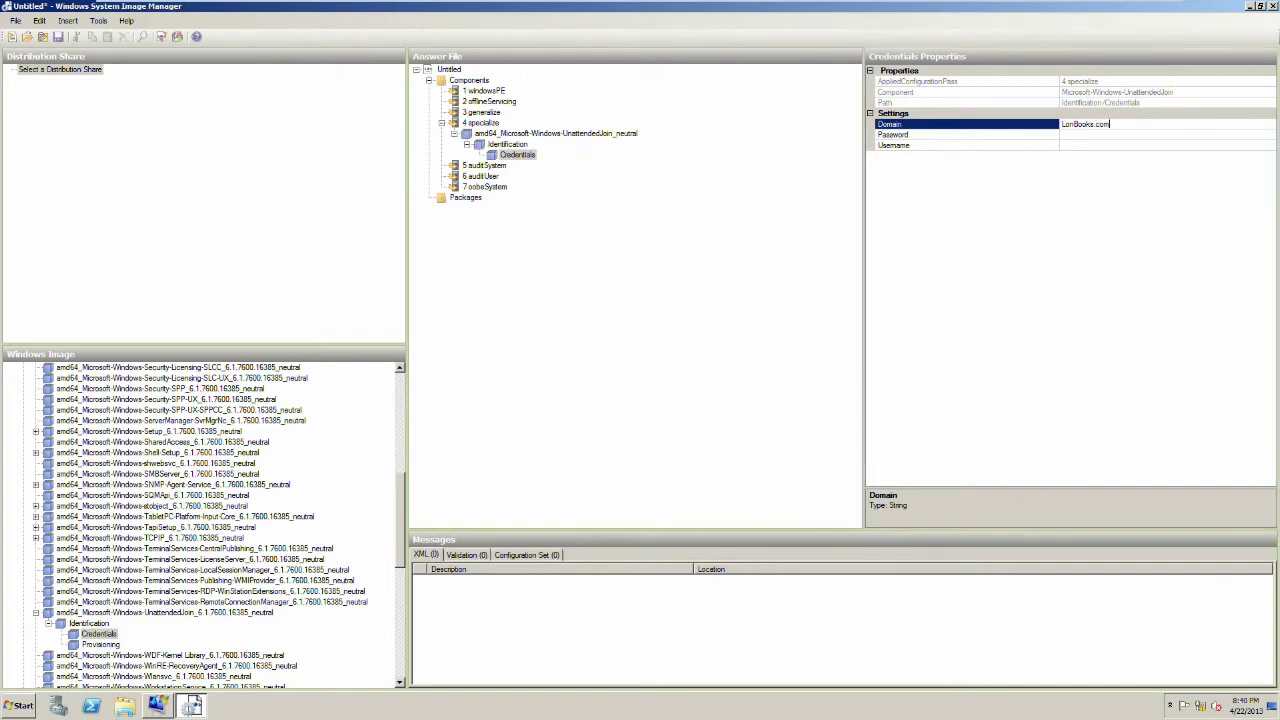
key(Tab)
Step: Enter the account password and the administrator username, then show the Identification settings
click(1102, 136)
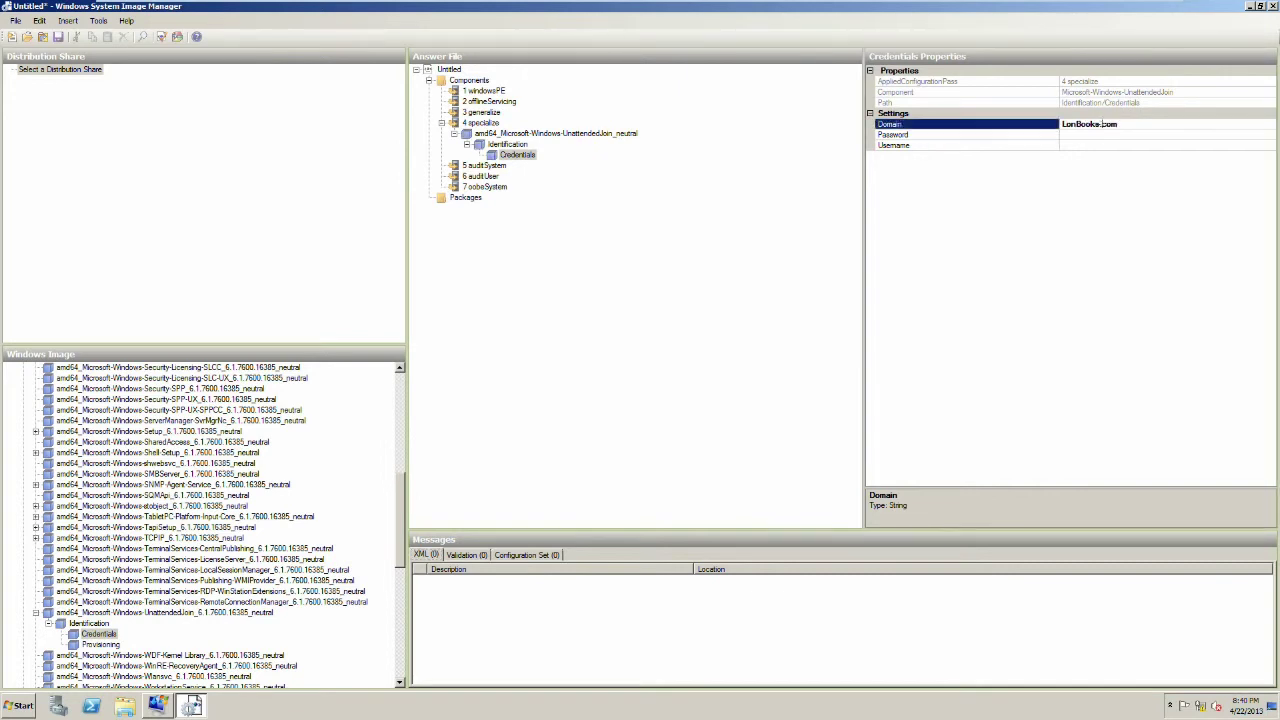
text(Pa$$word)
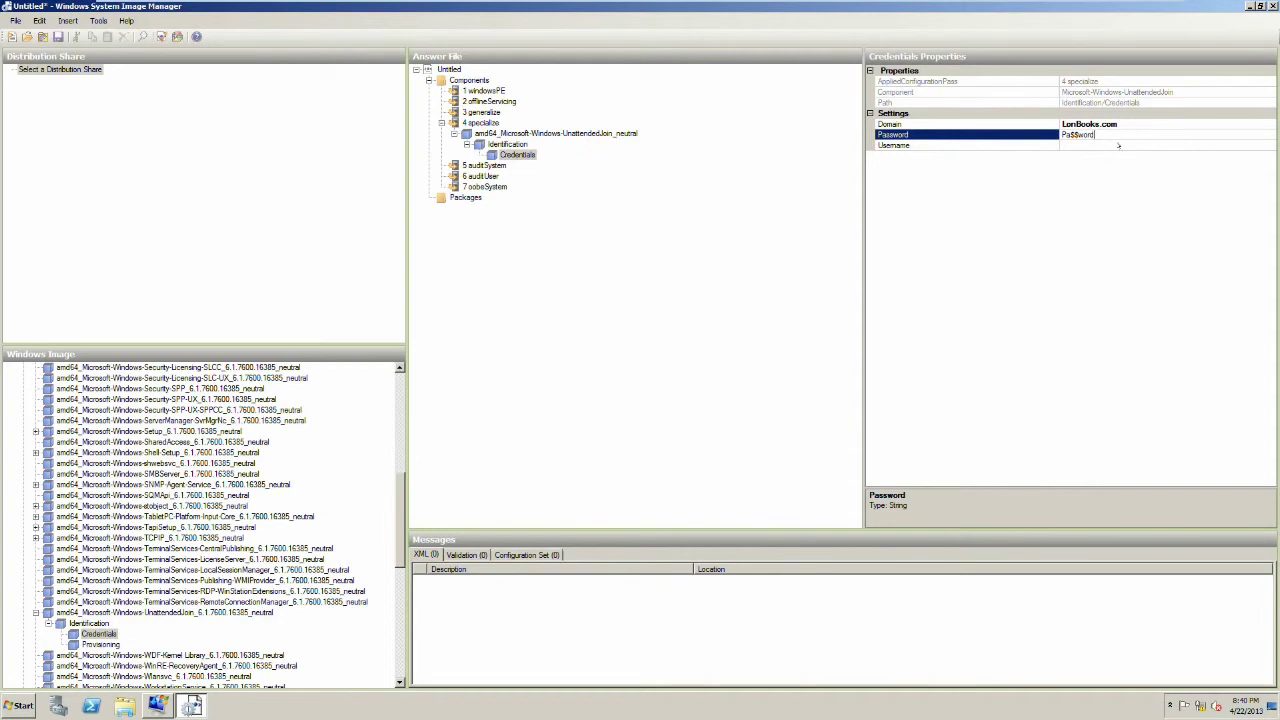
click(1071, 146)
text(administrator)
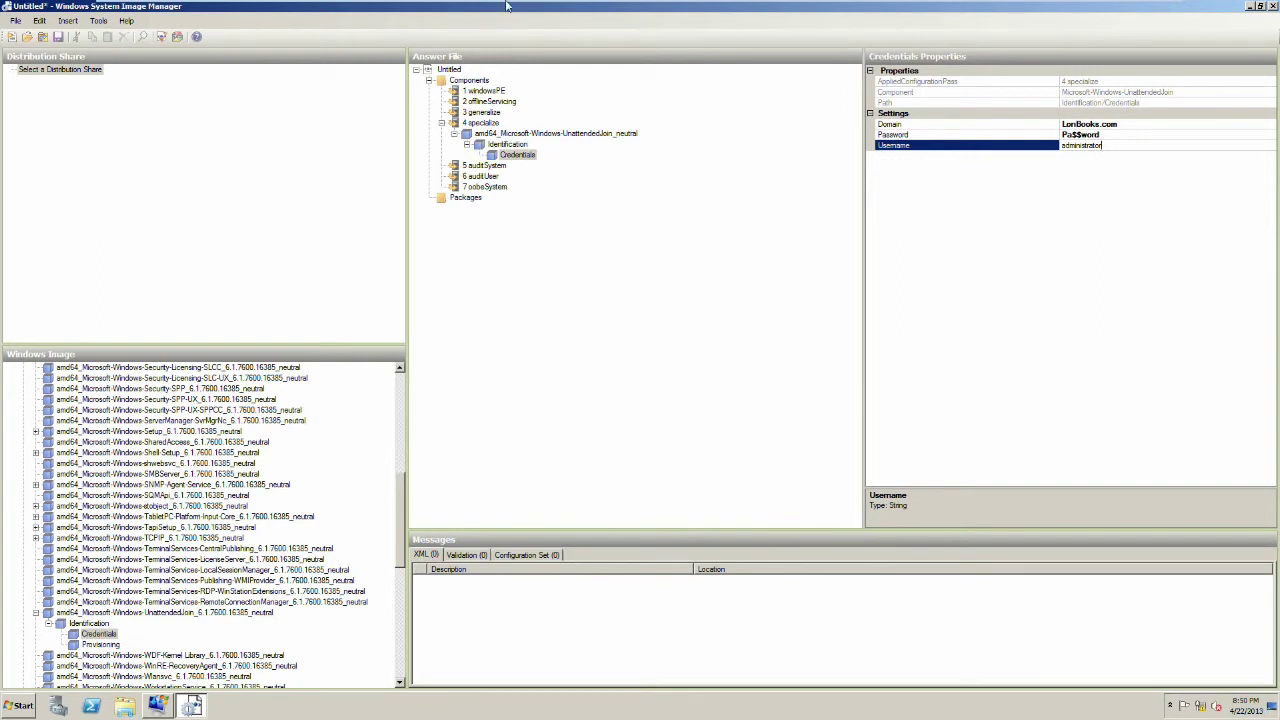
click(507, 144)
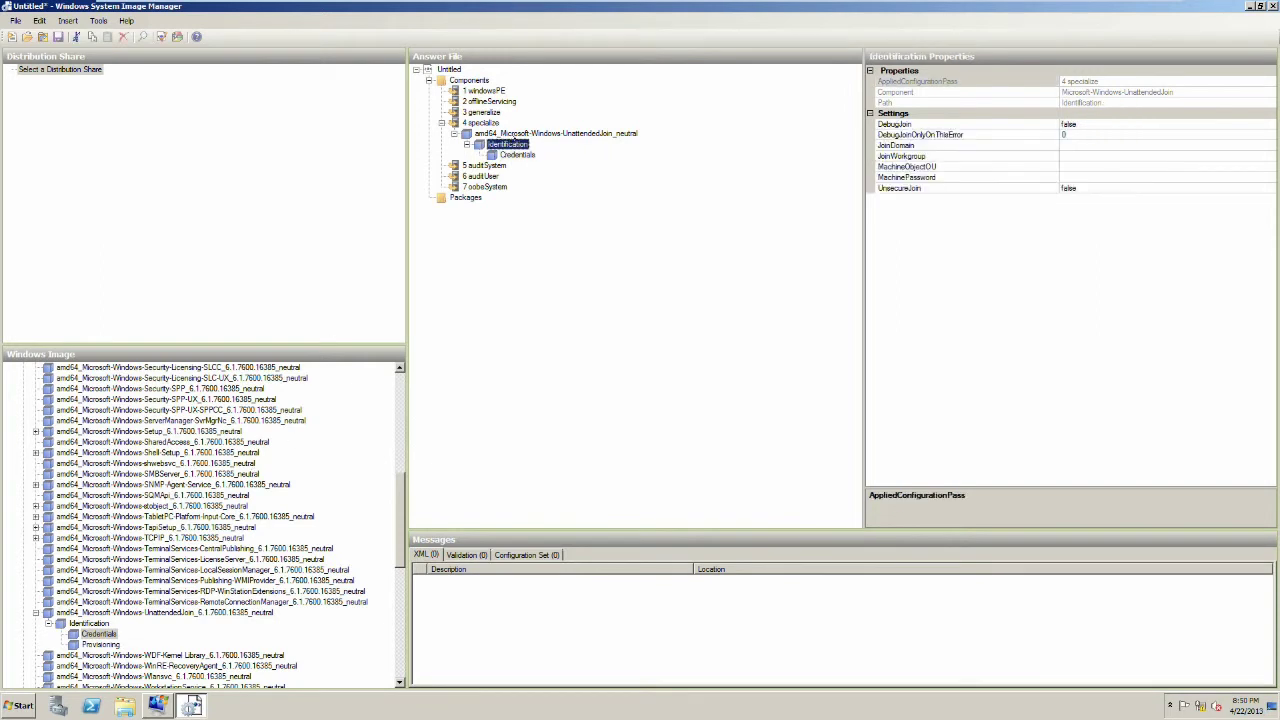
Step: Set the Identification JoinDomain value to LonBooks.com
click(1065, 145)
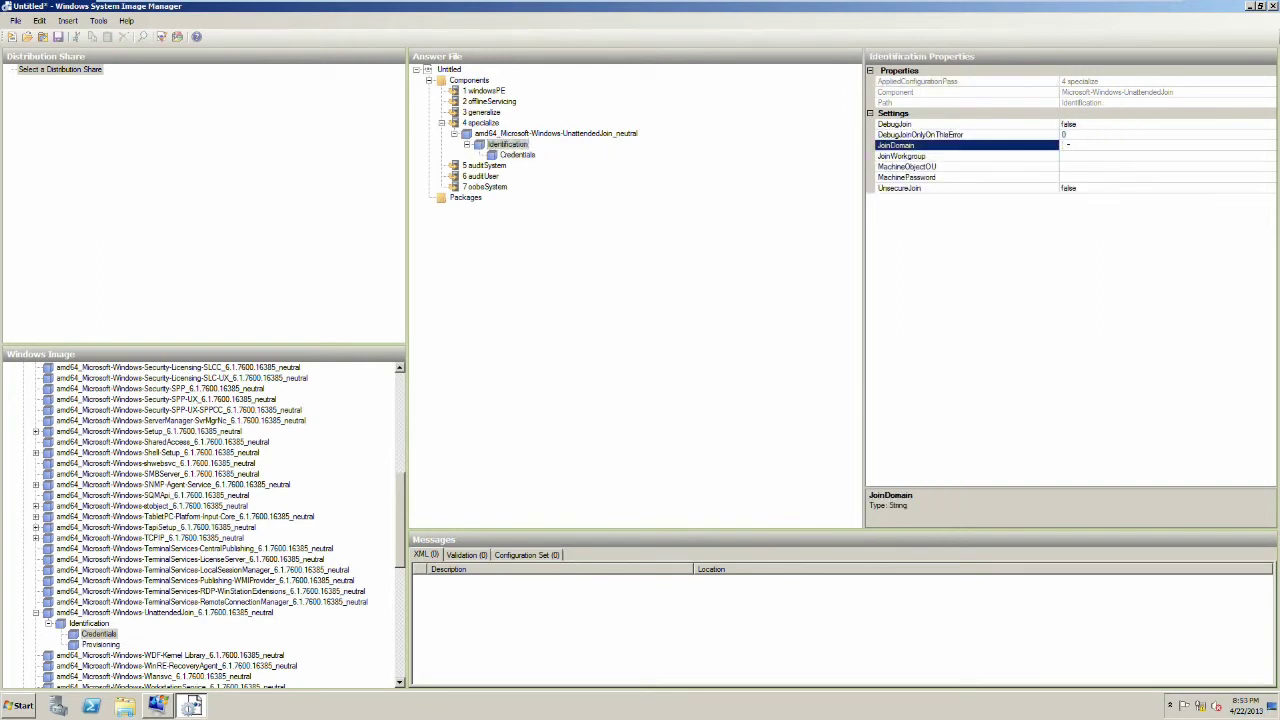
text(LonBooks.com)
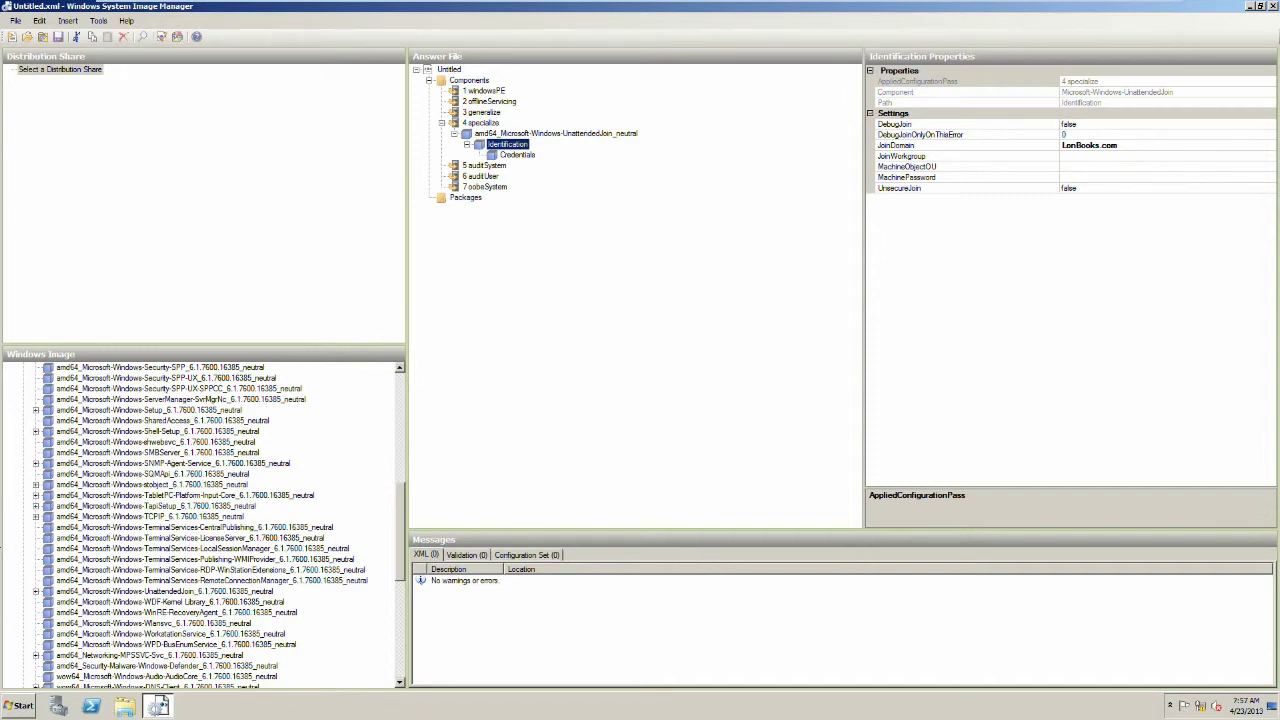
Step: Add the Microsoft-Windows-Shell-Setup component to the 4 specialize pass
click(35, 432)
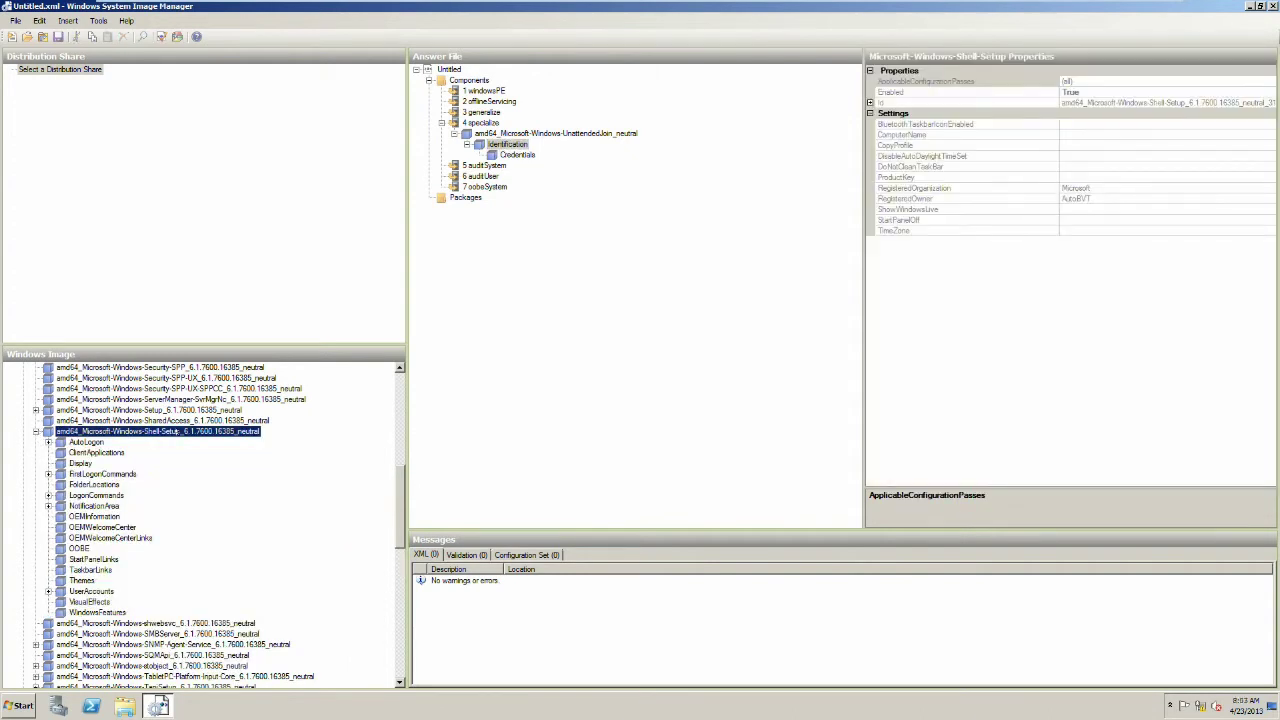
right_click(177, 432)
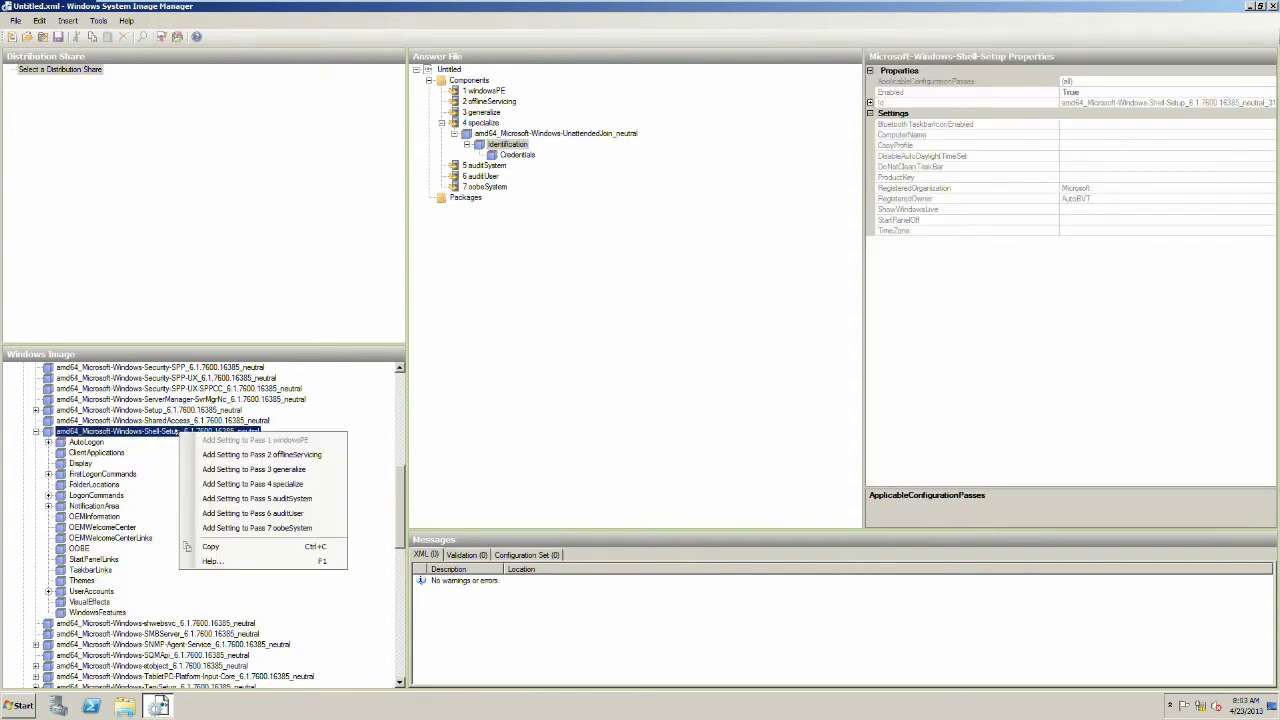
click(208, 484)
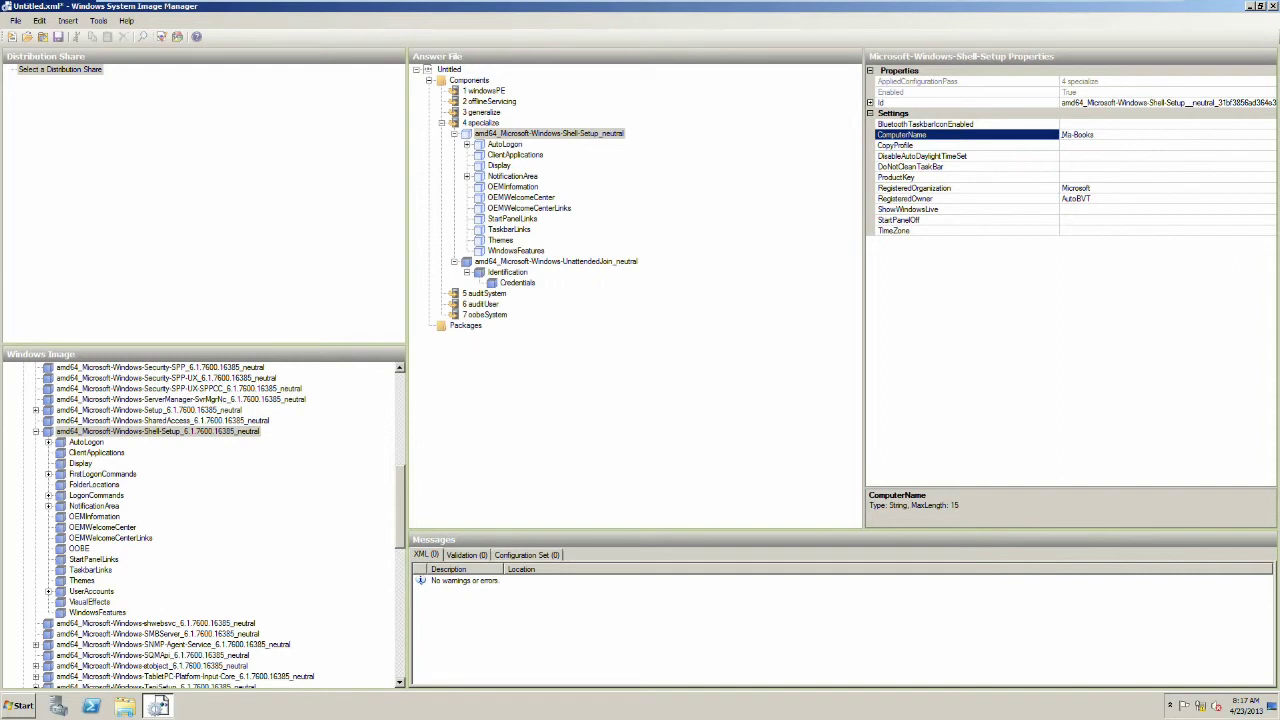
Step: Correct the Shell-Setup ComputerName value to Man-Books
key(Right)
text(n)
click(902, 178)
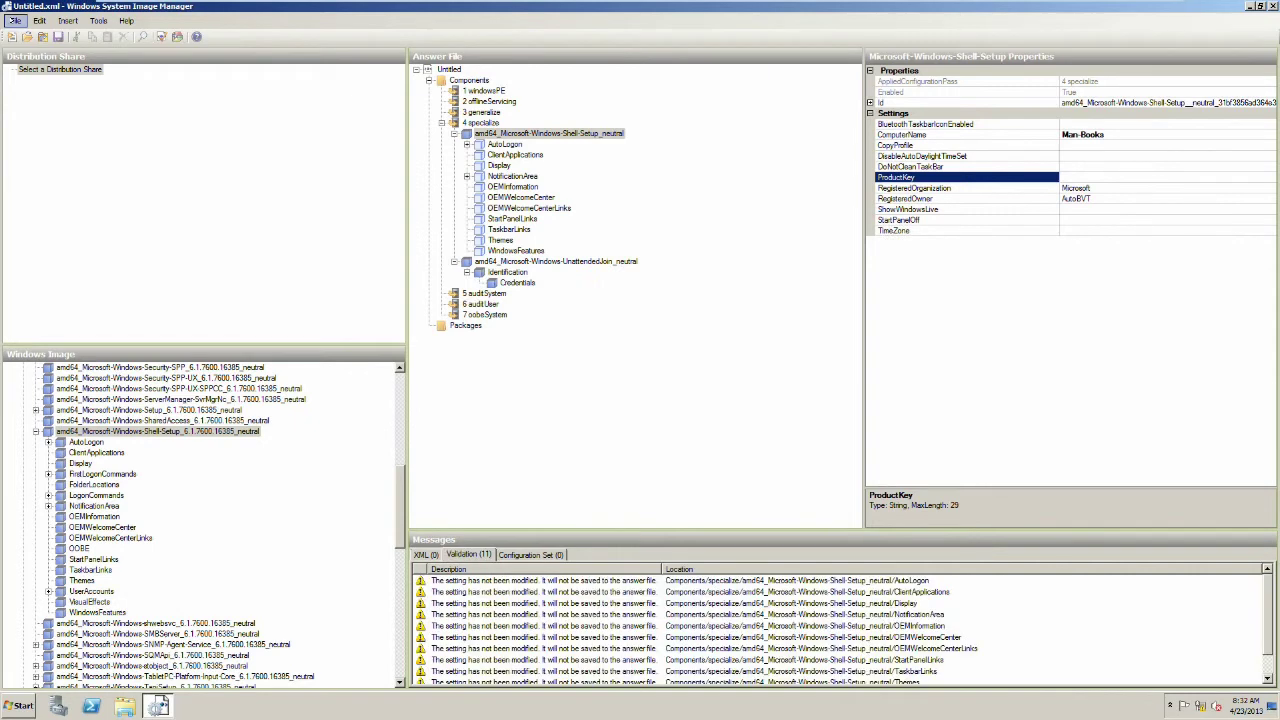
click(15, 20)
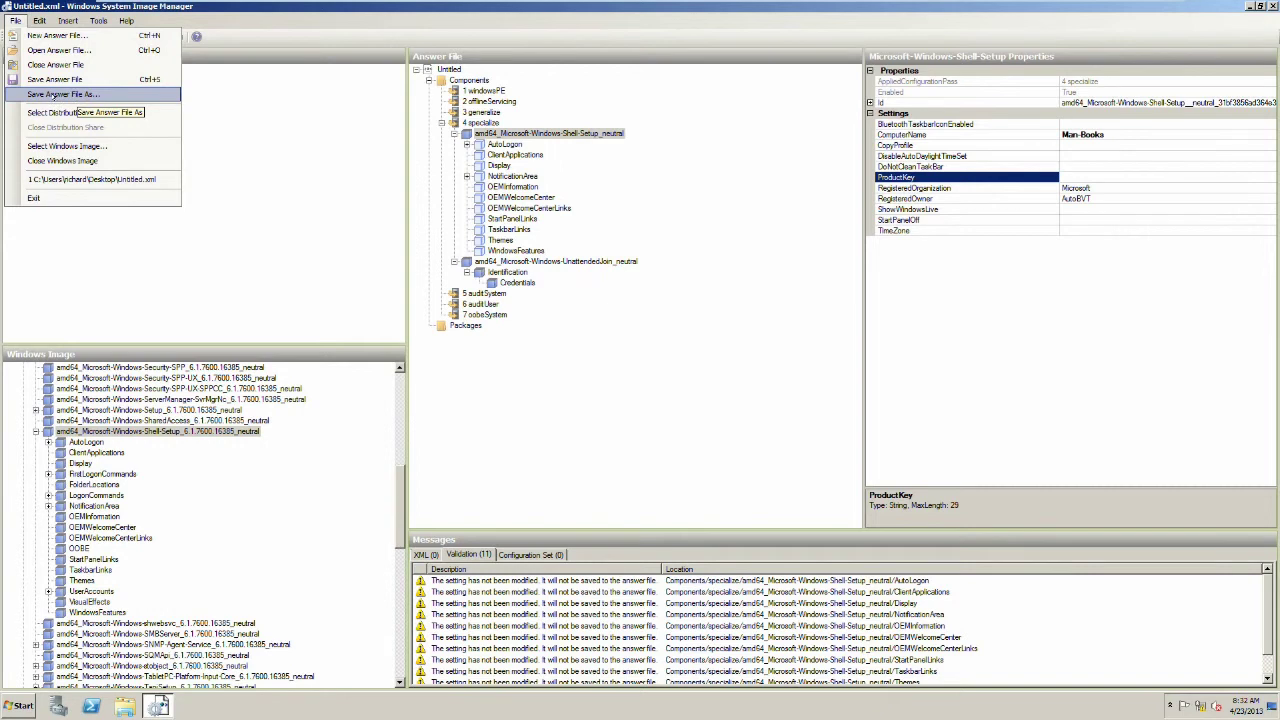
Step: Save the answer file as 'autounattend' in My Documents, accepting the fallback when C:\ is refused
click(53, 94)
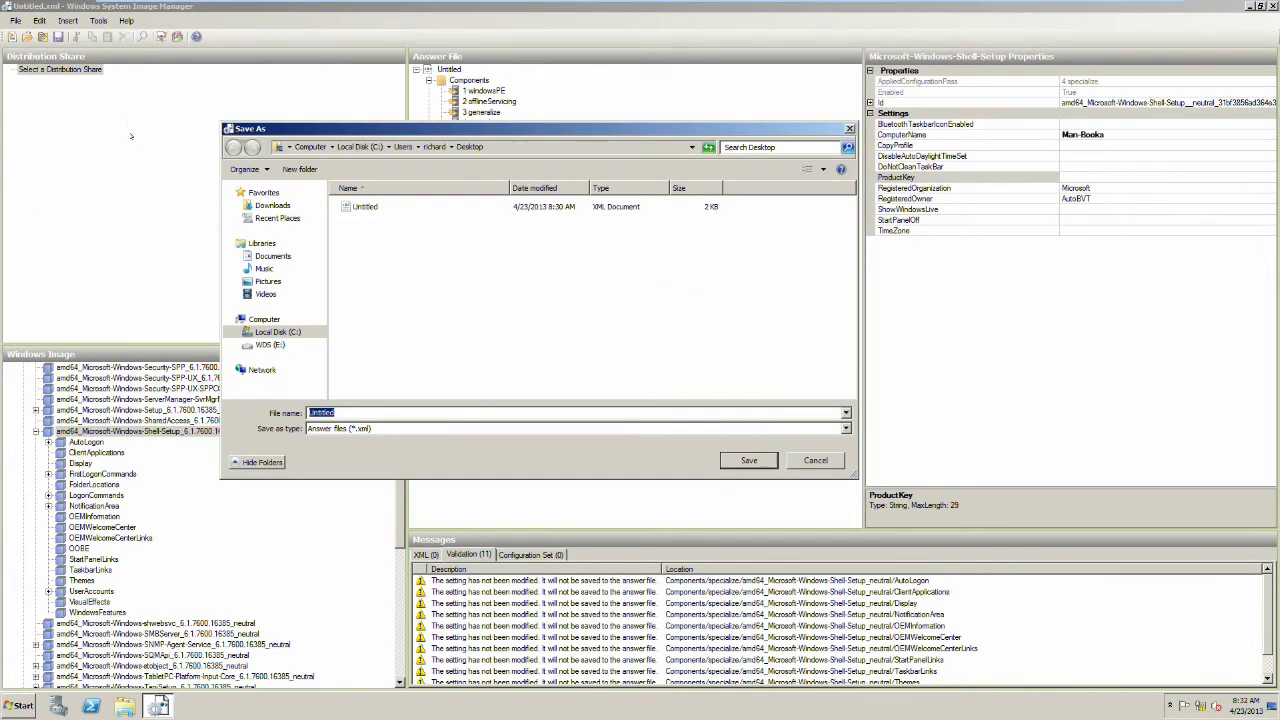
text(autounattend)
click(277, 331)
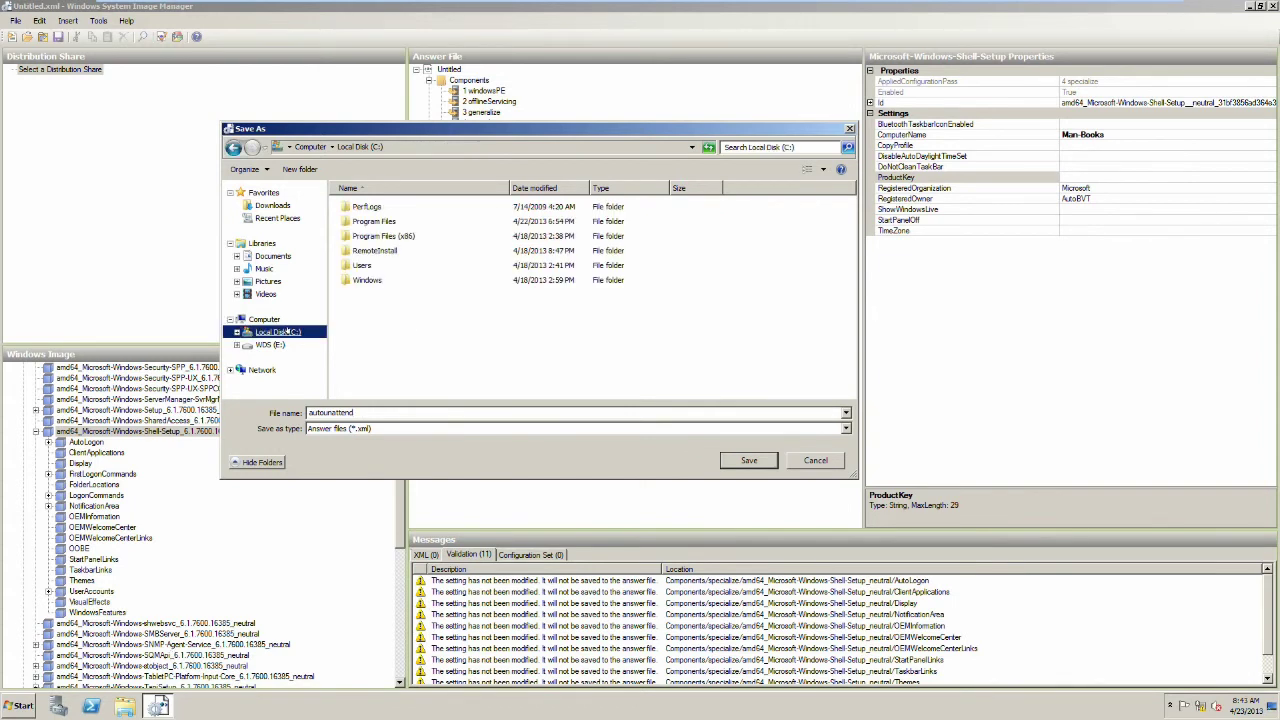
click(751, 462)
click(684, 368)
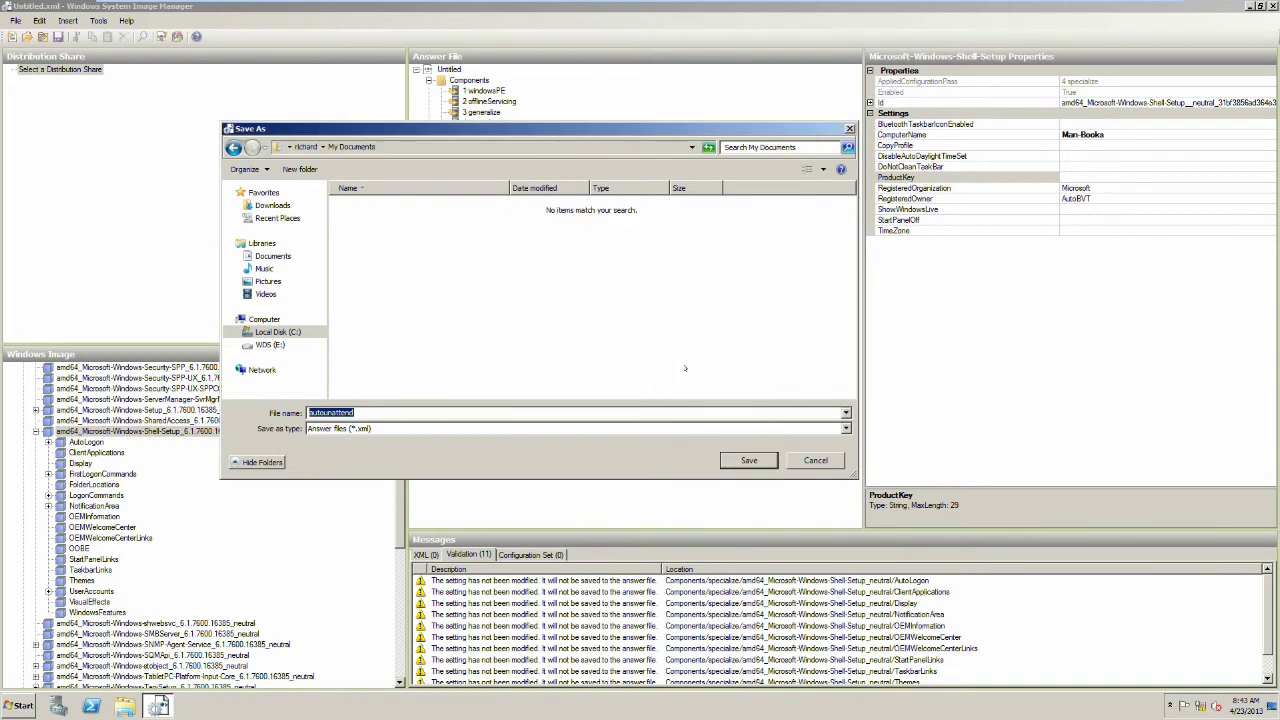
click(749, 460)
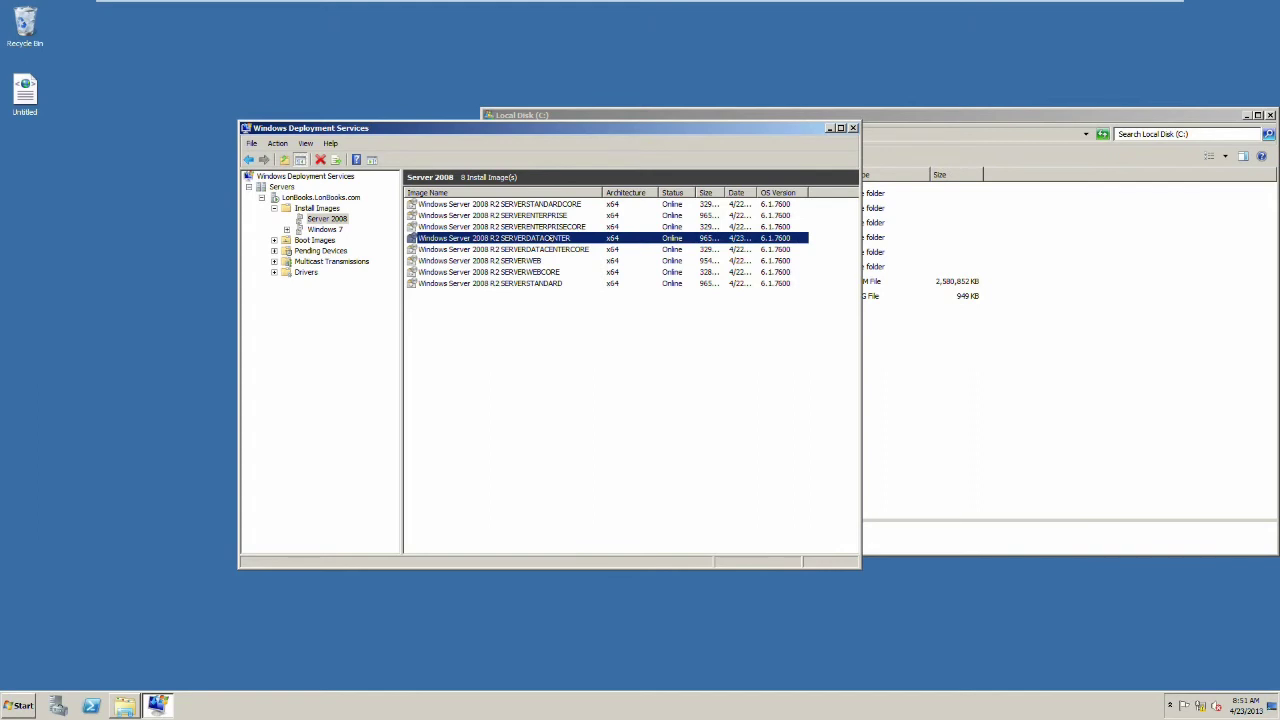
Step: Allow the SERVERDATACENTER image to install in unattended mode using autounattend.xml
right_click(554, 239)
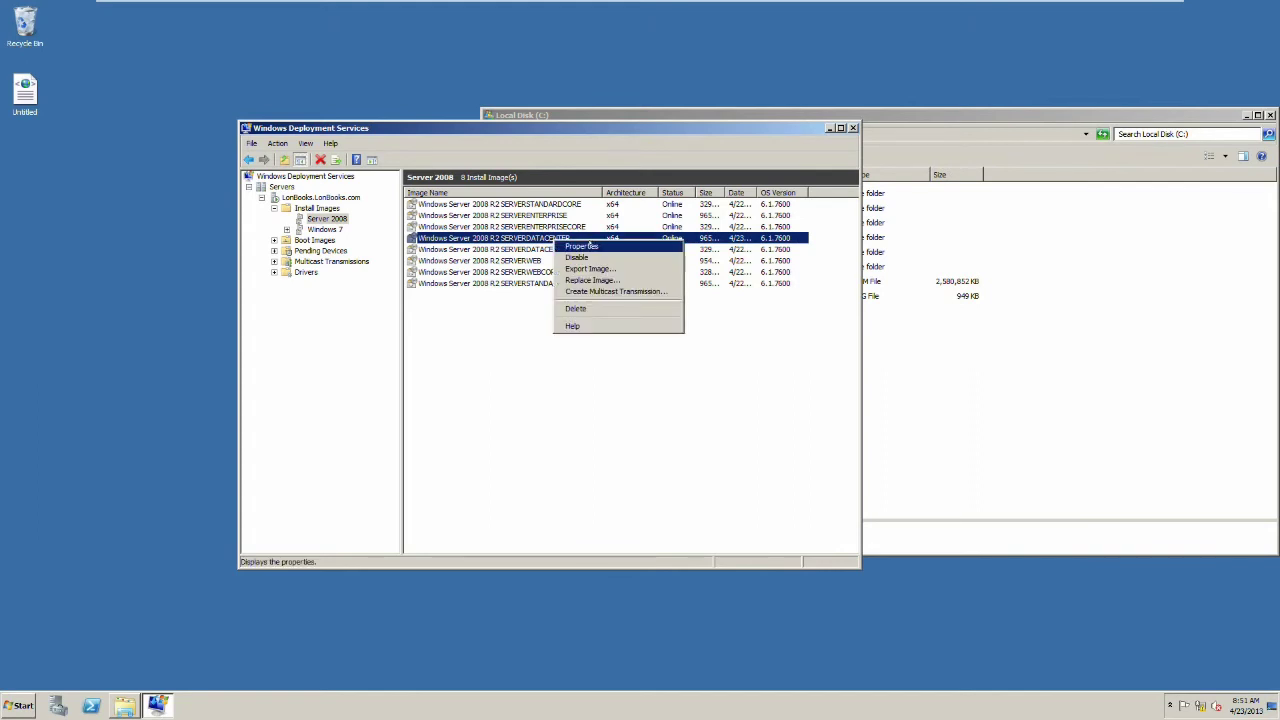
click(591, 245)
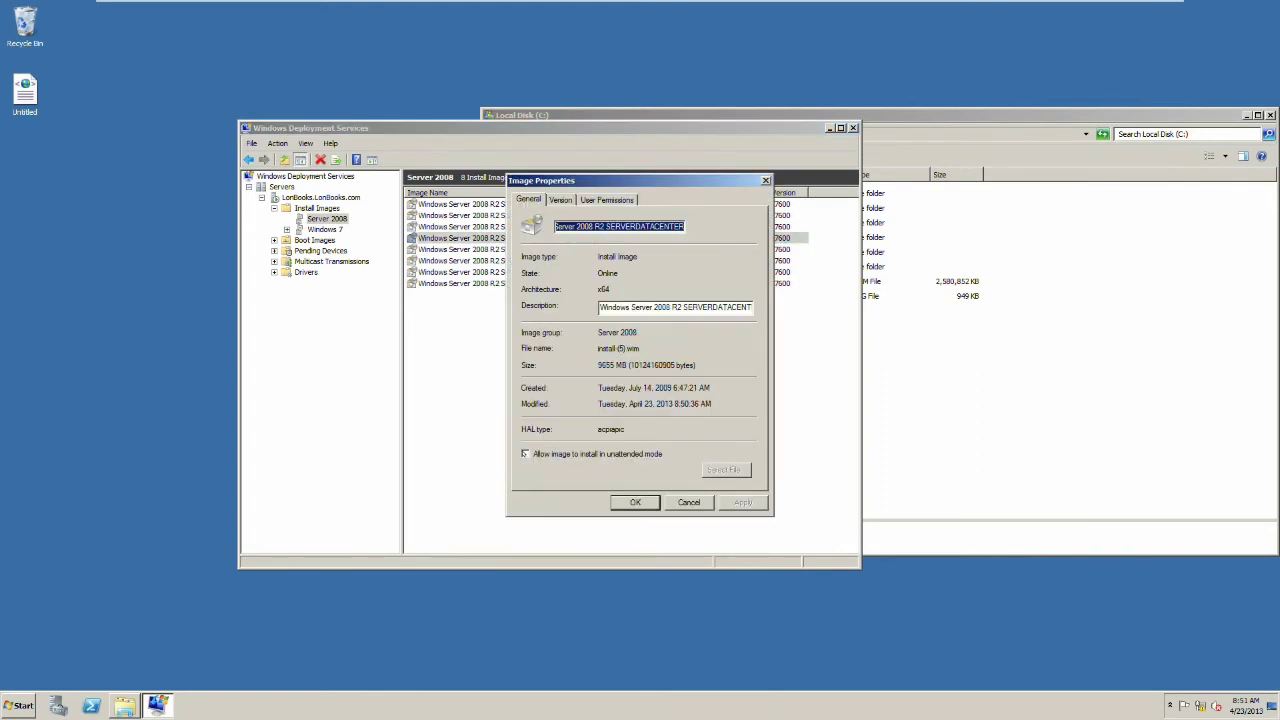
click(525, 454)
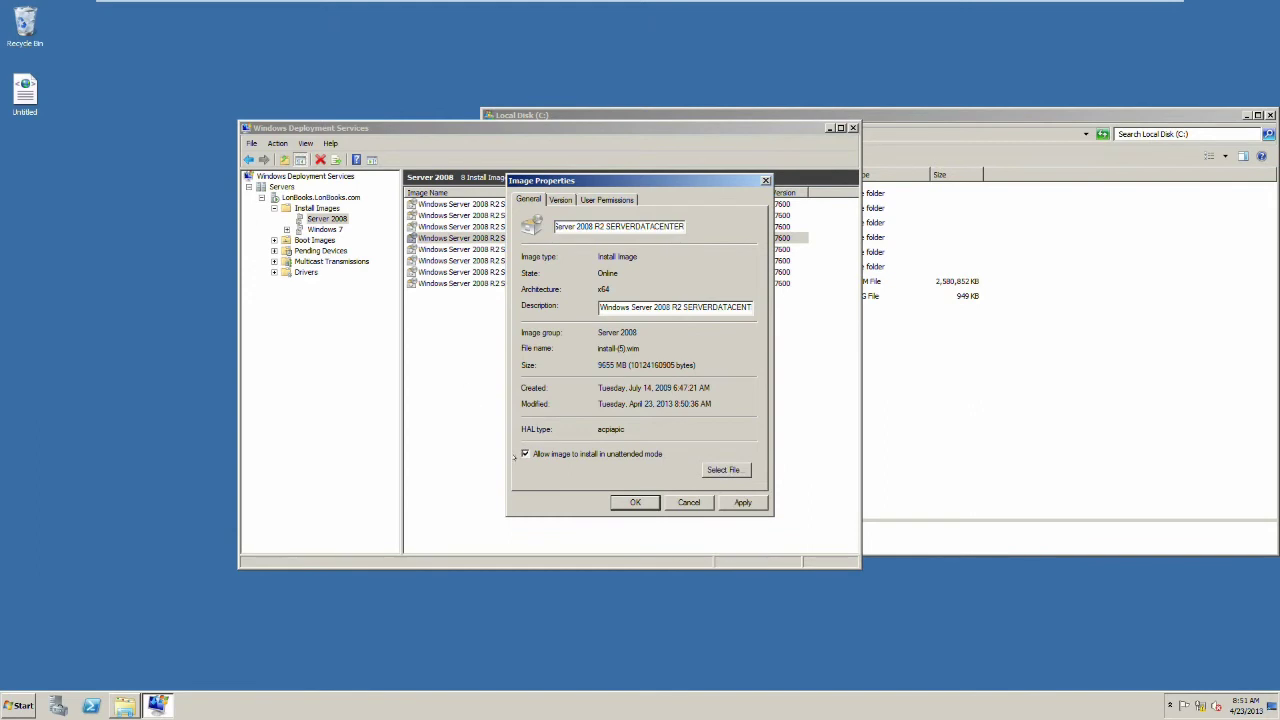
click(724, 469)
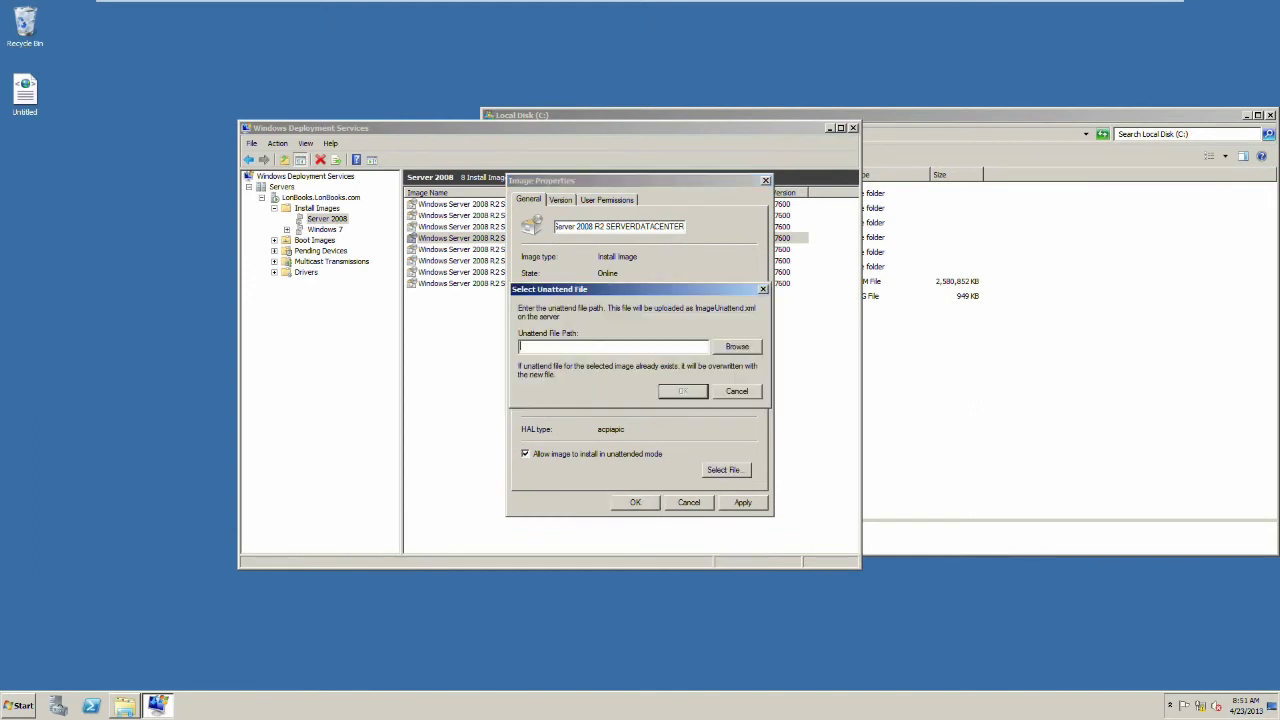
click(736, 347)
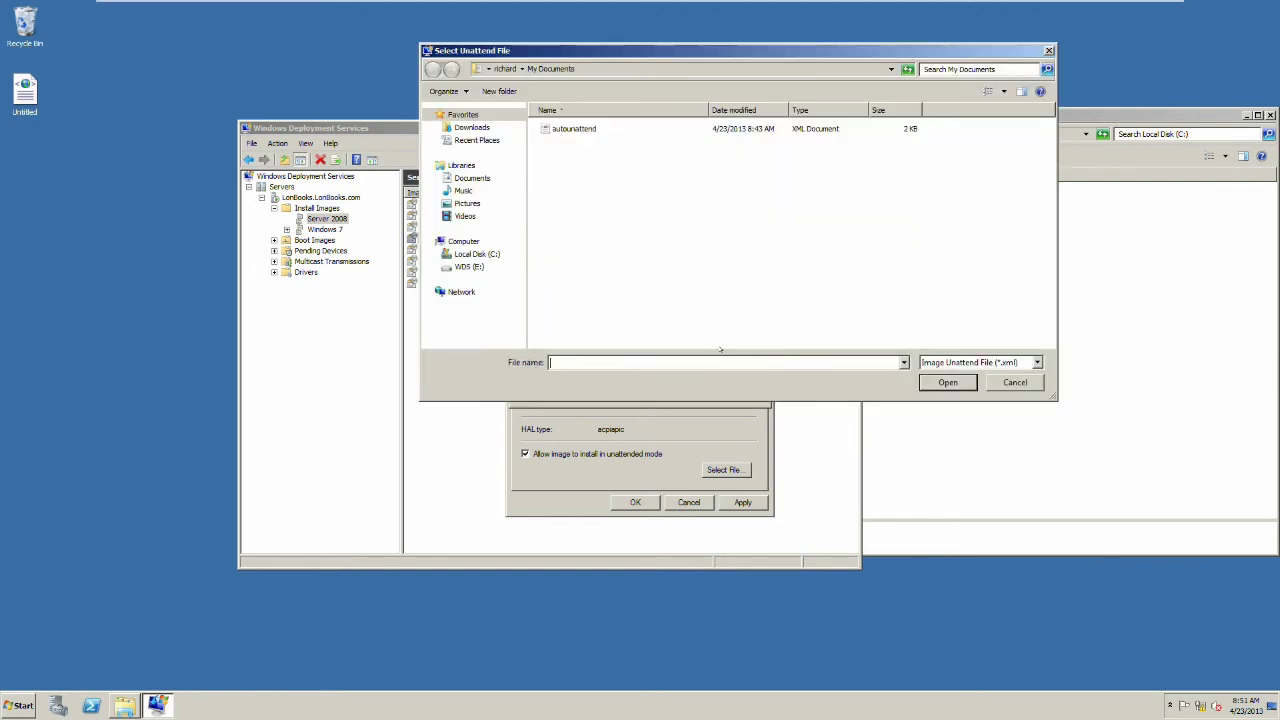
click(574, 129)
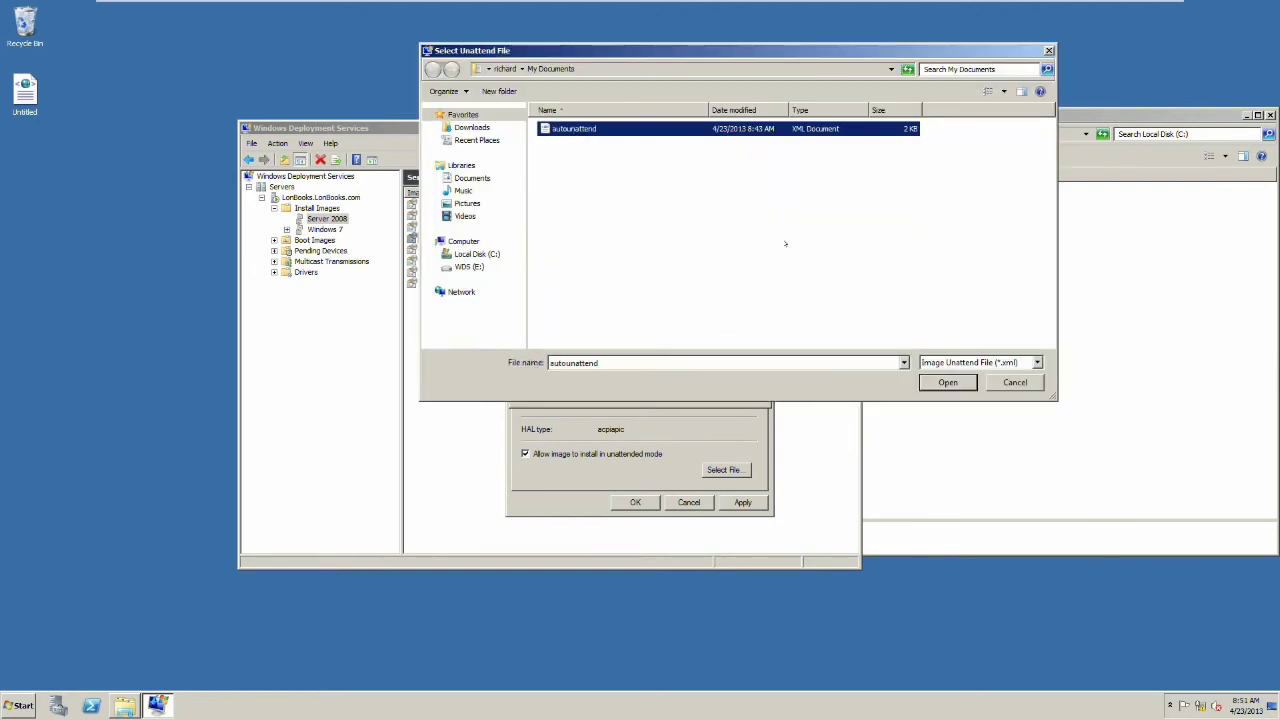
click(935, 383)
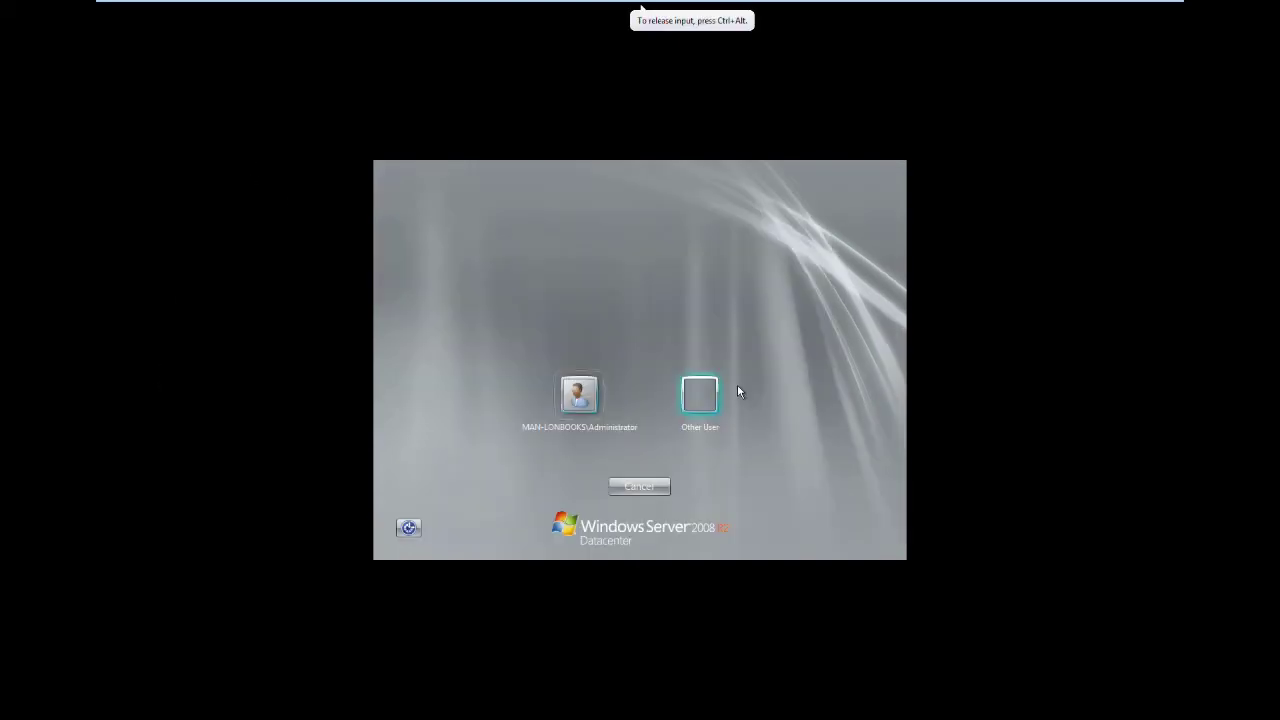
Step: Switch to Other User on the logon screen and begin entering the administrator account name
click(737, 391)
click(588, 388)
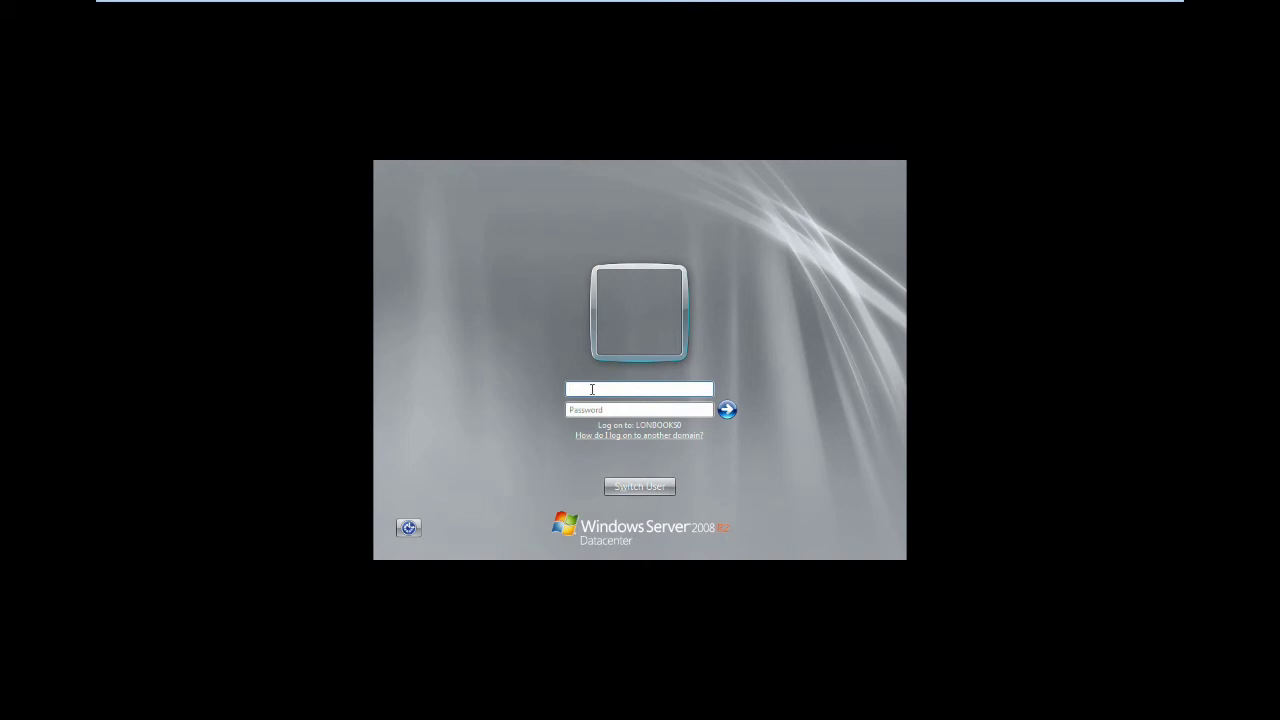
text(ad)
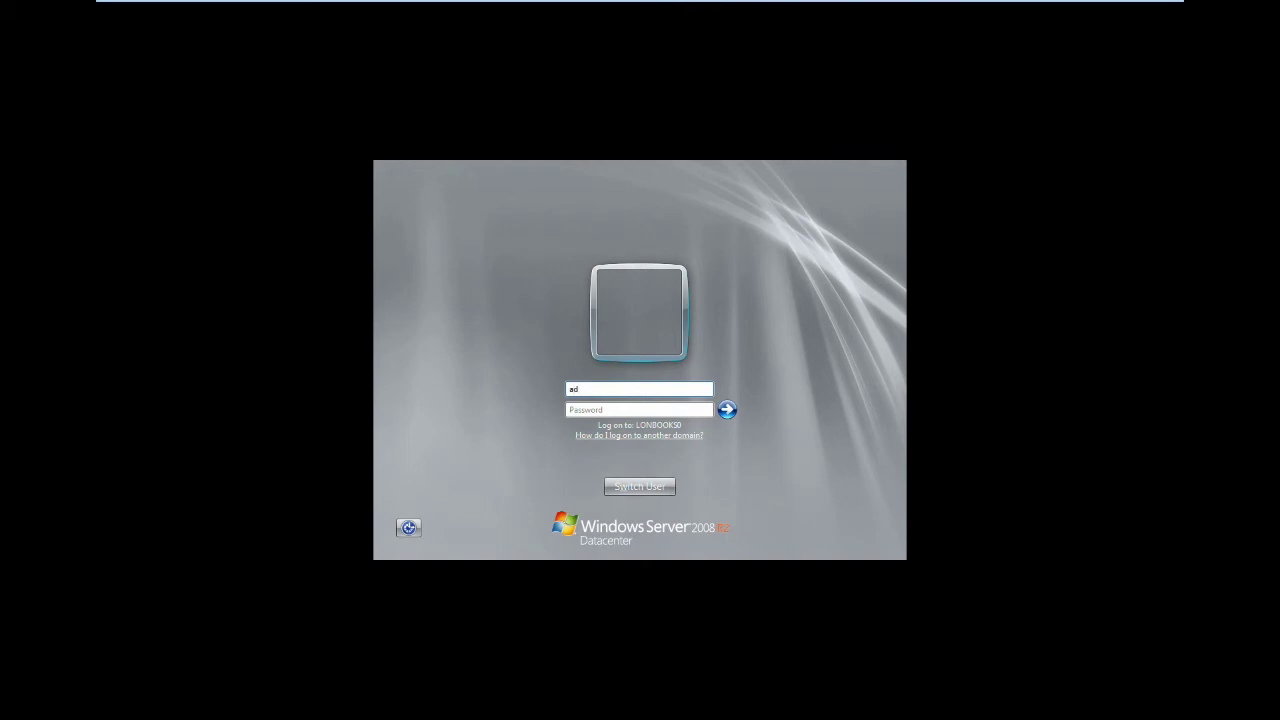